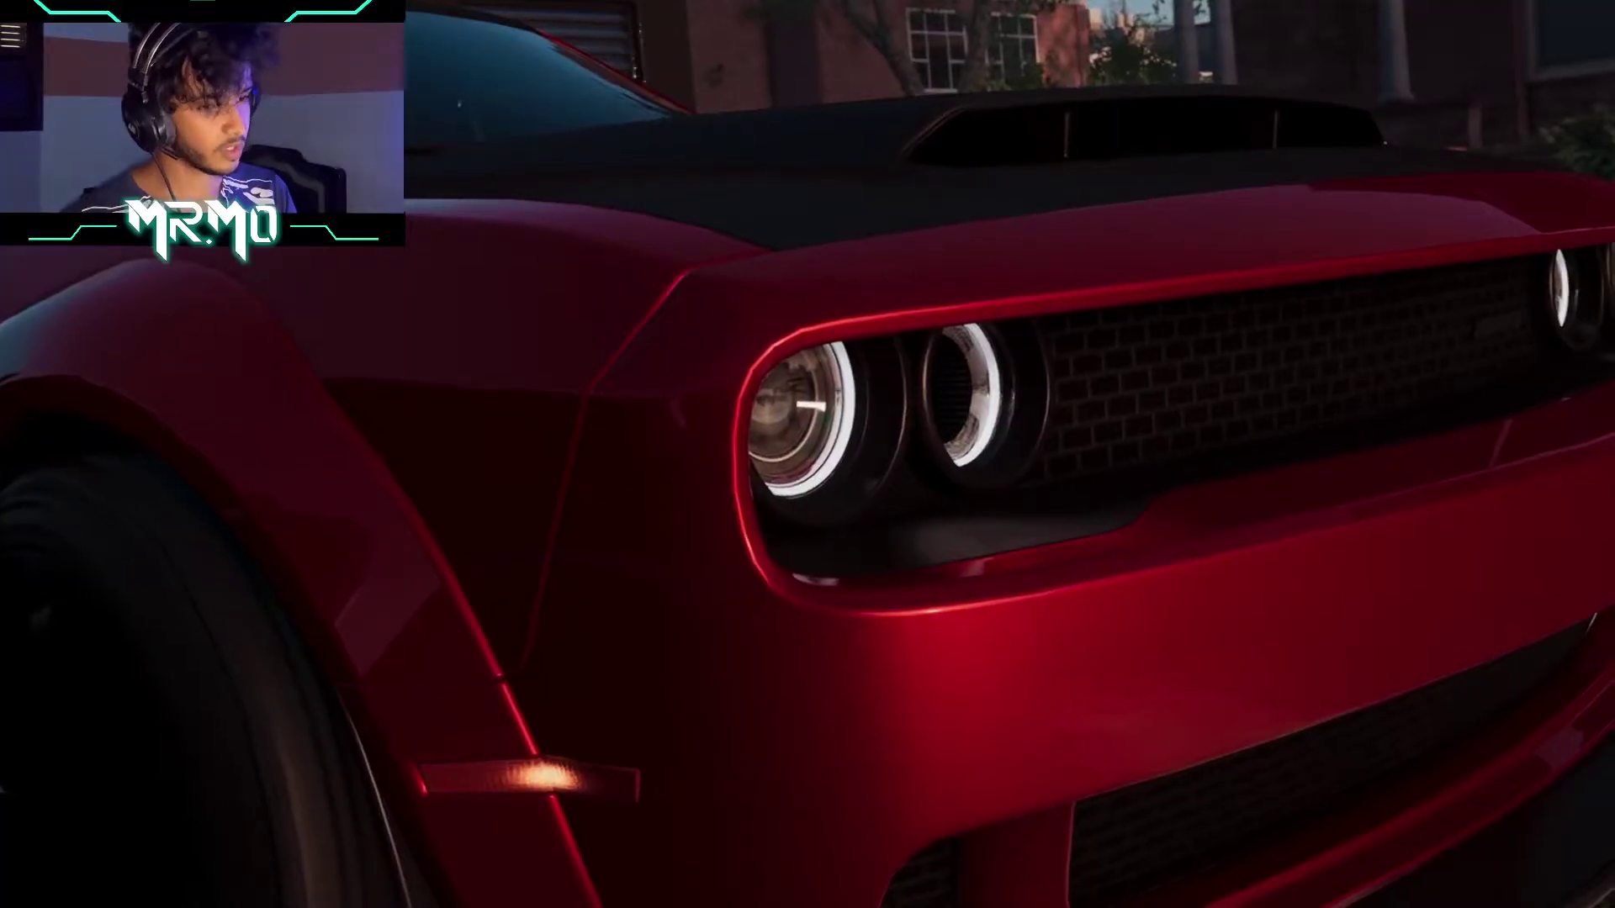
Select the Camera layer's keyframe at -01:01 in the replay editor and hide the editor interface
key("KP_2")
key("KP_4")
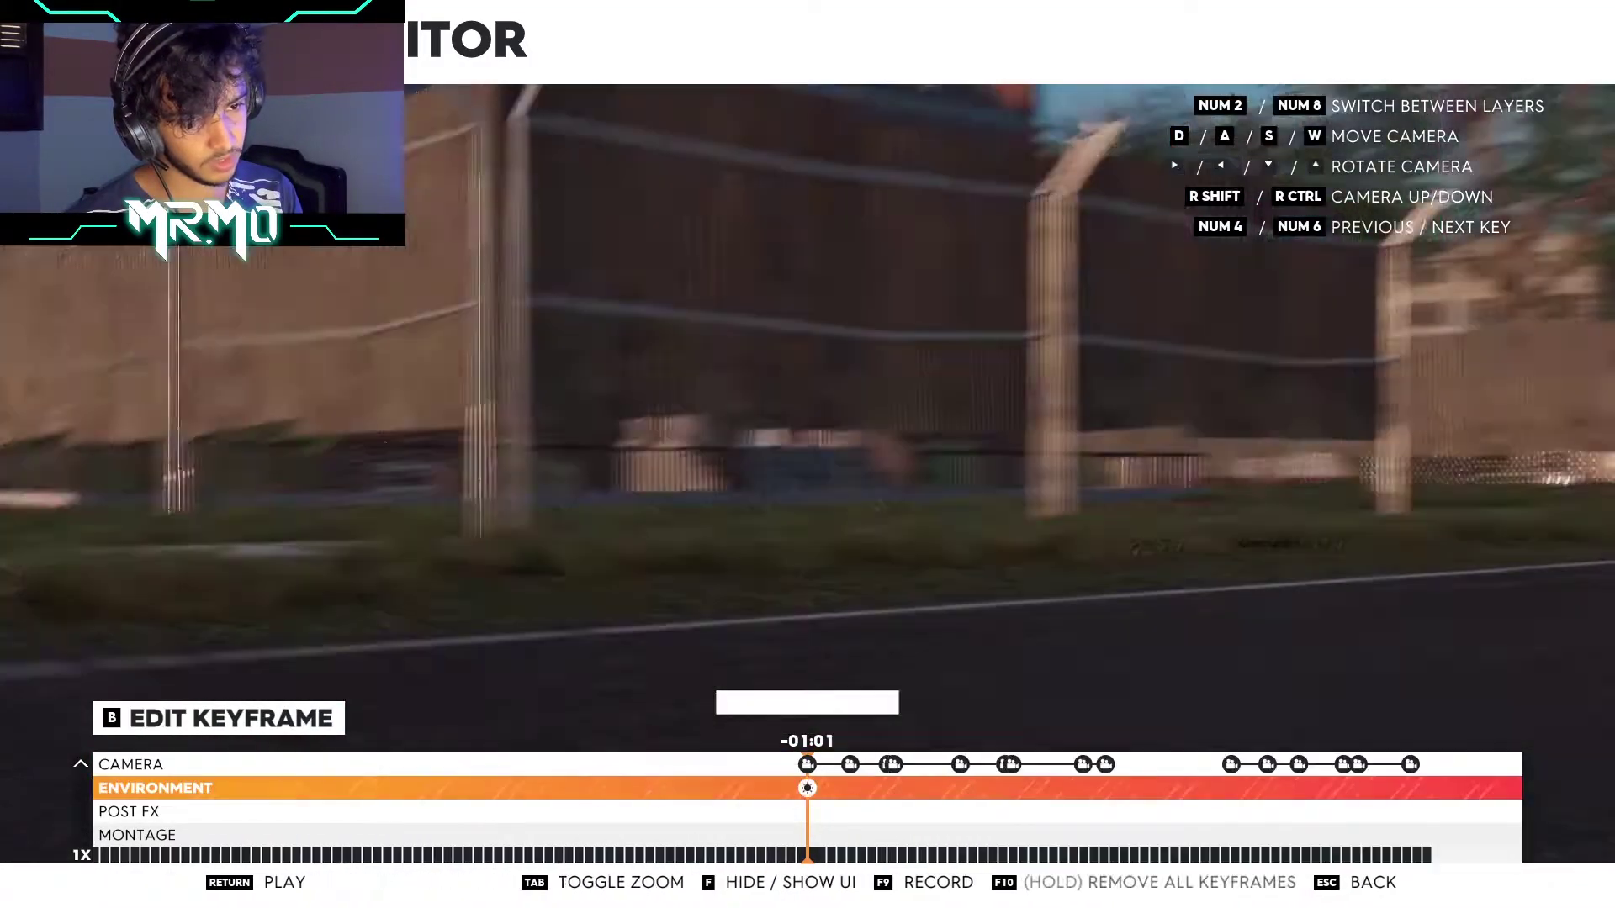
key("KP_8")
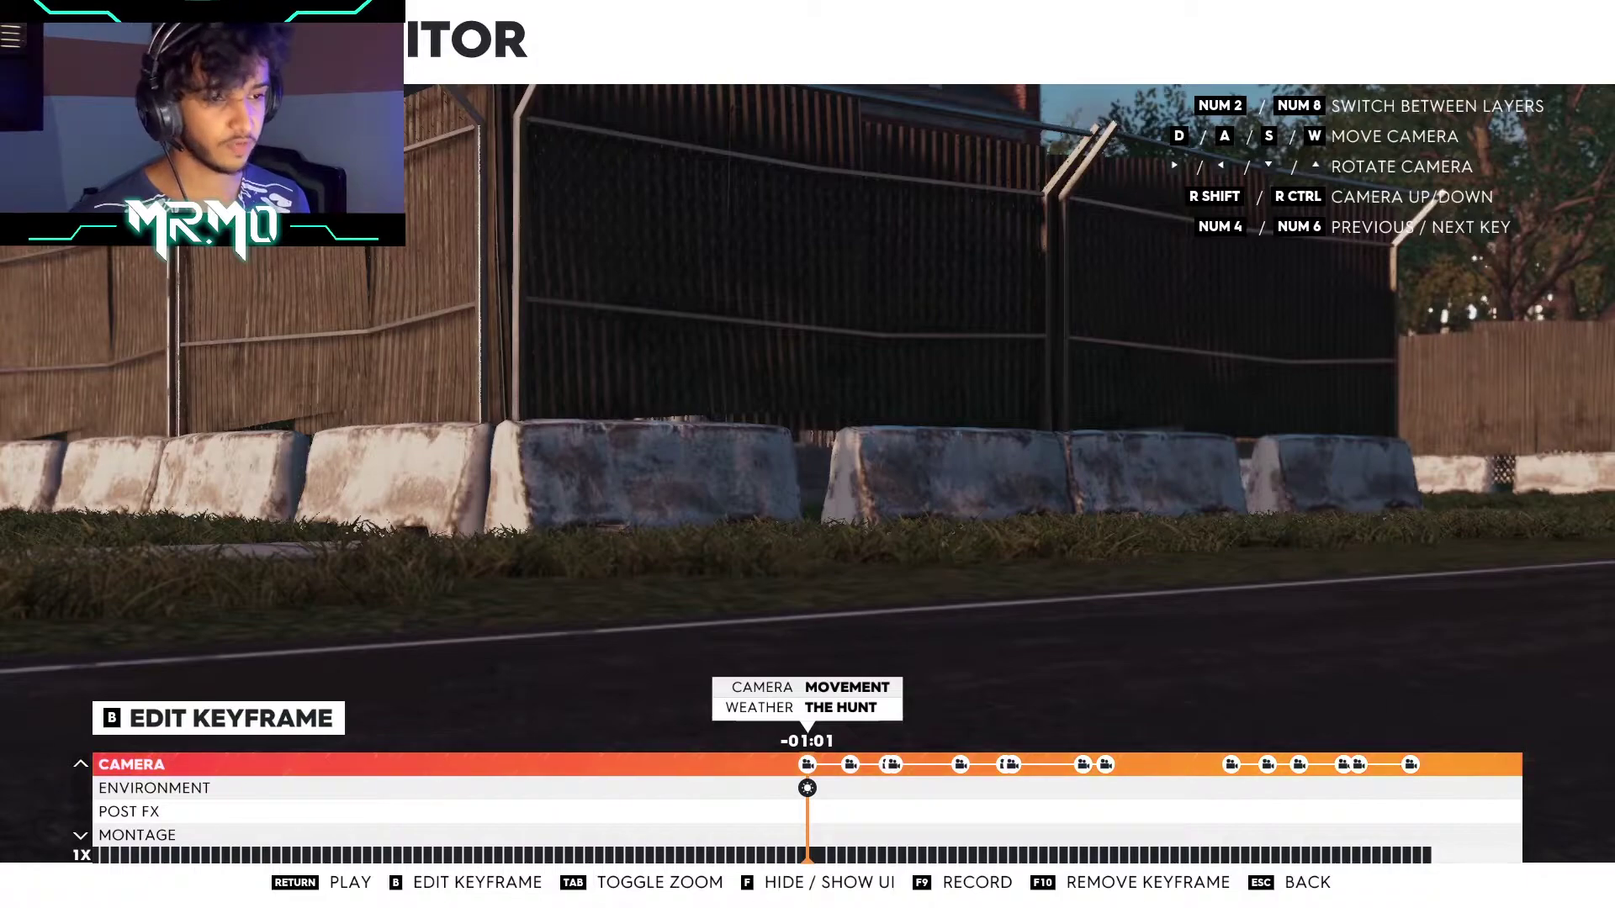
key("f")
Start a GeForce Experience screen recording of the replay and close the overlay
key("alt+z")
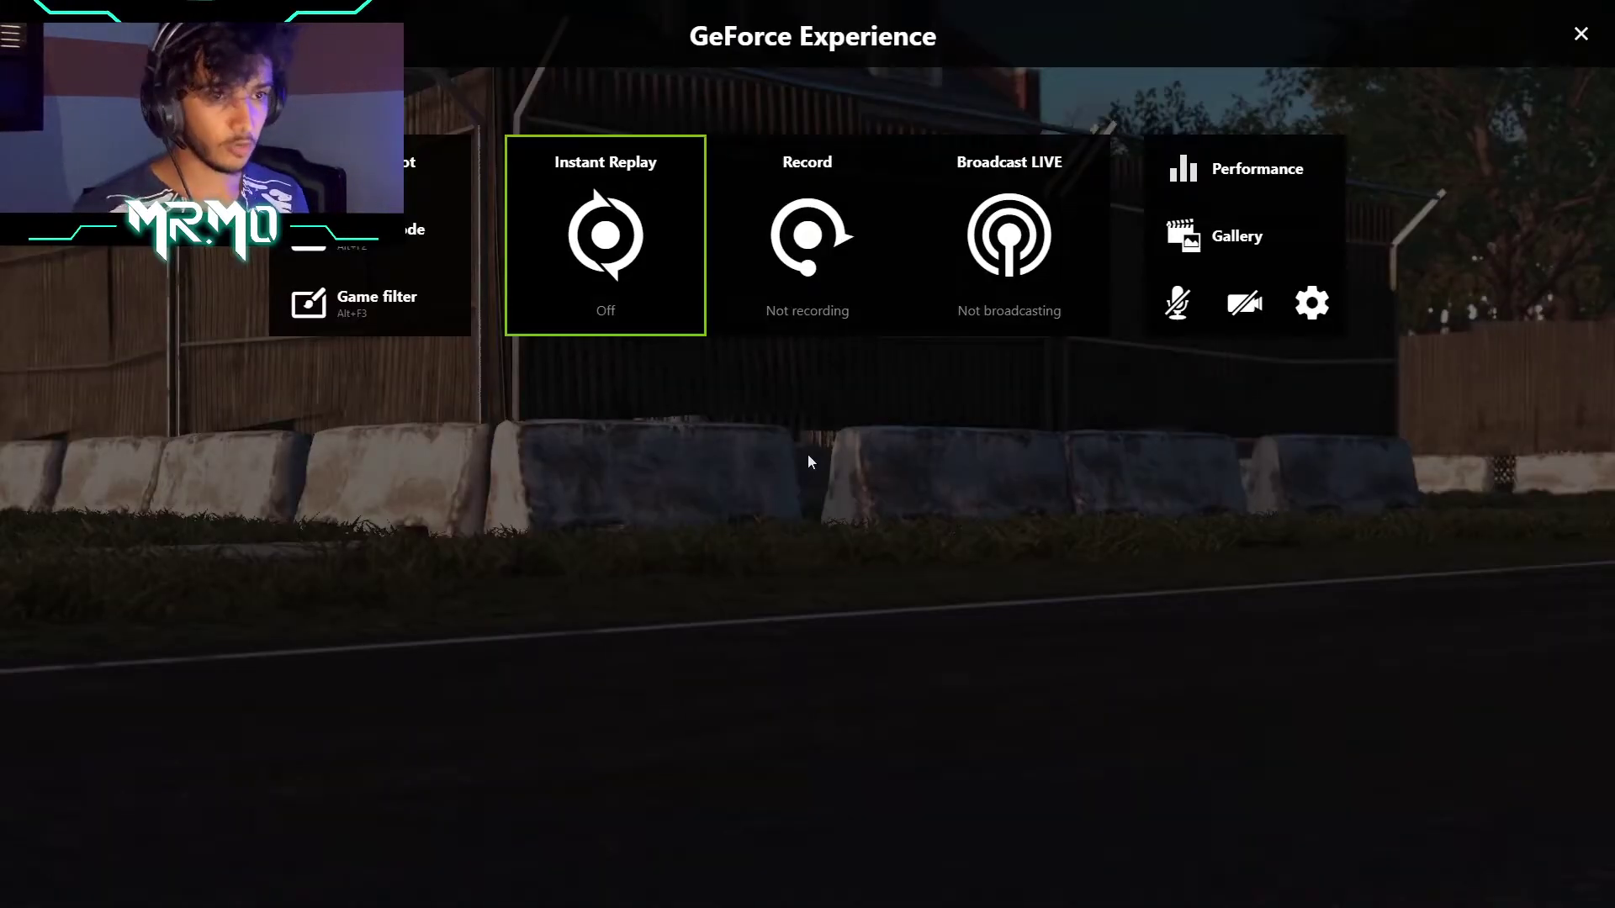
left_click(826, 281)
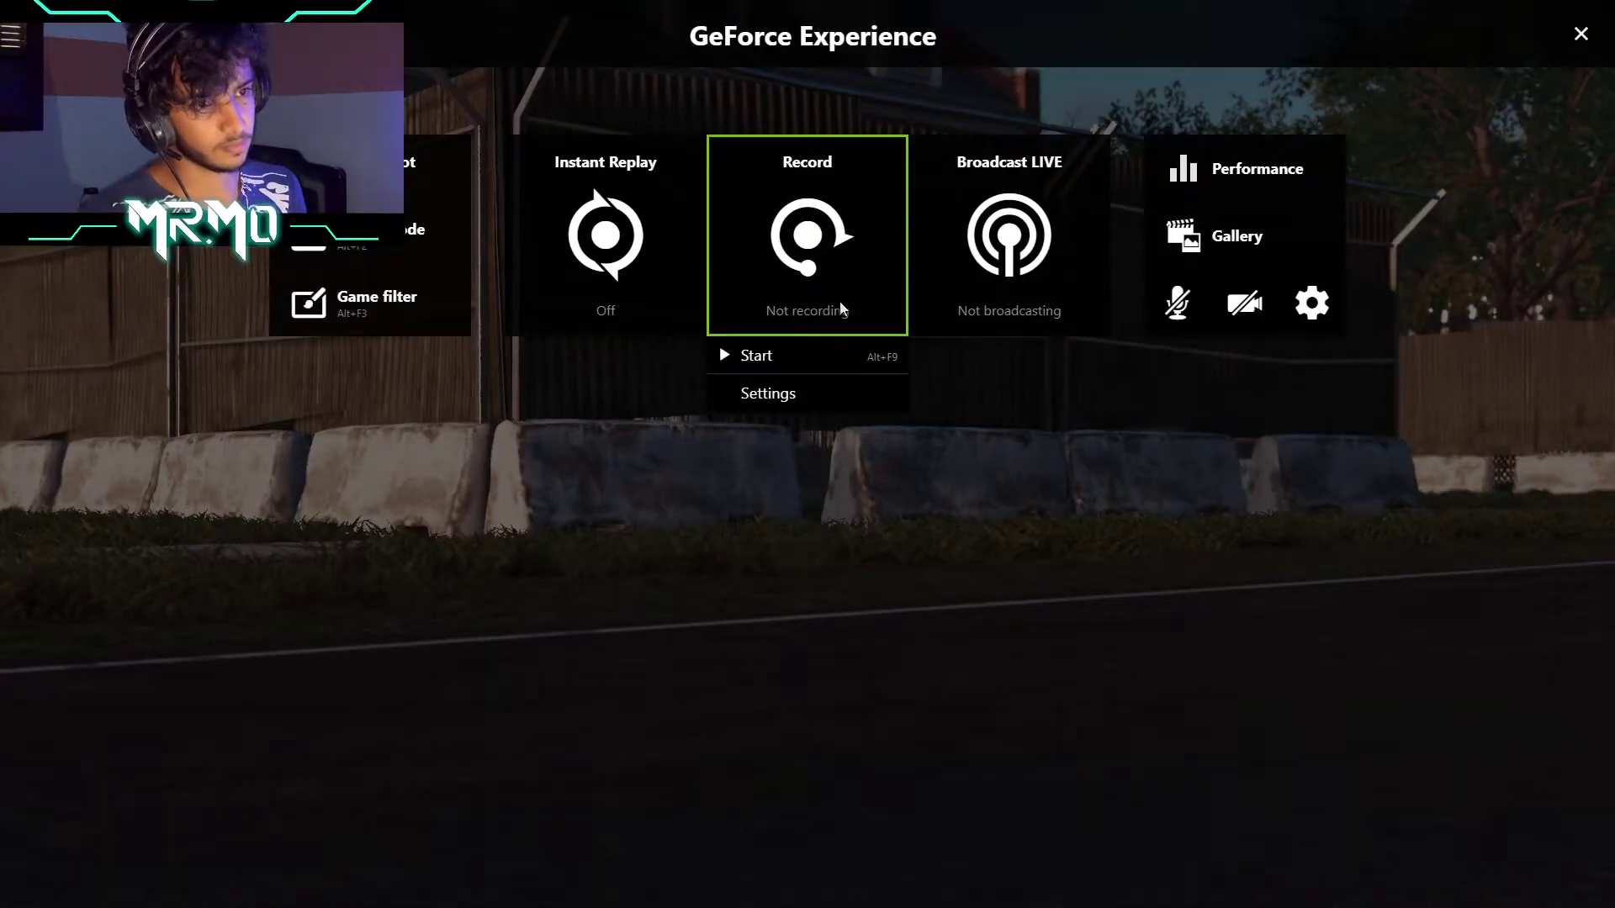
left_click(839, 354)
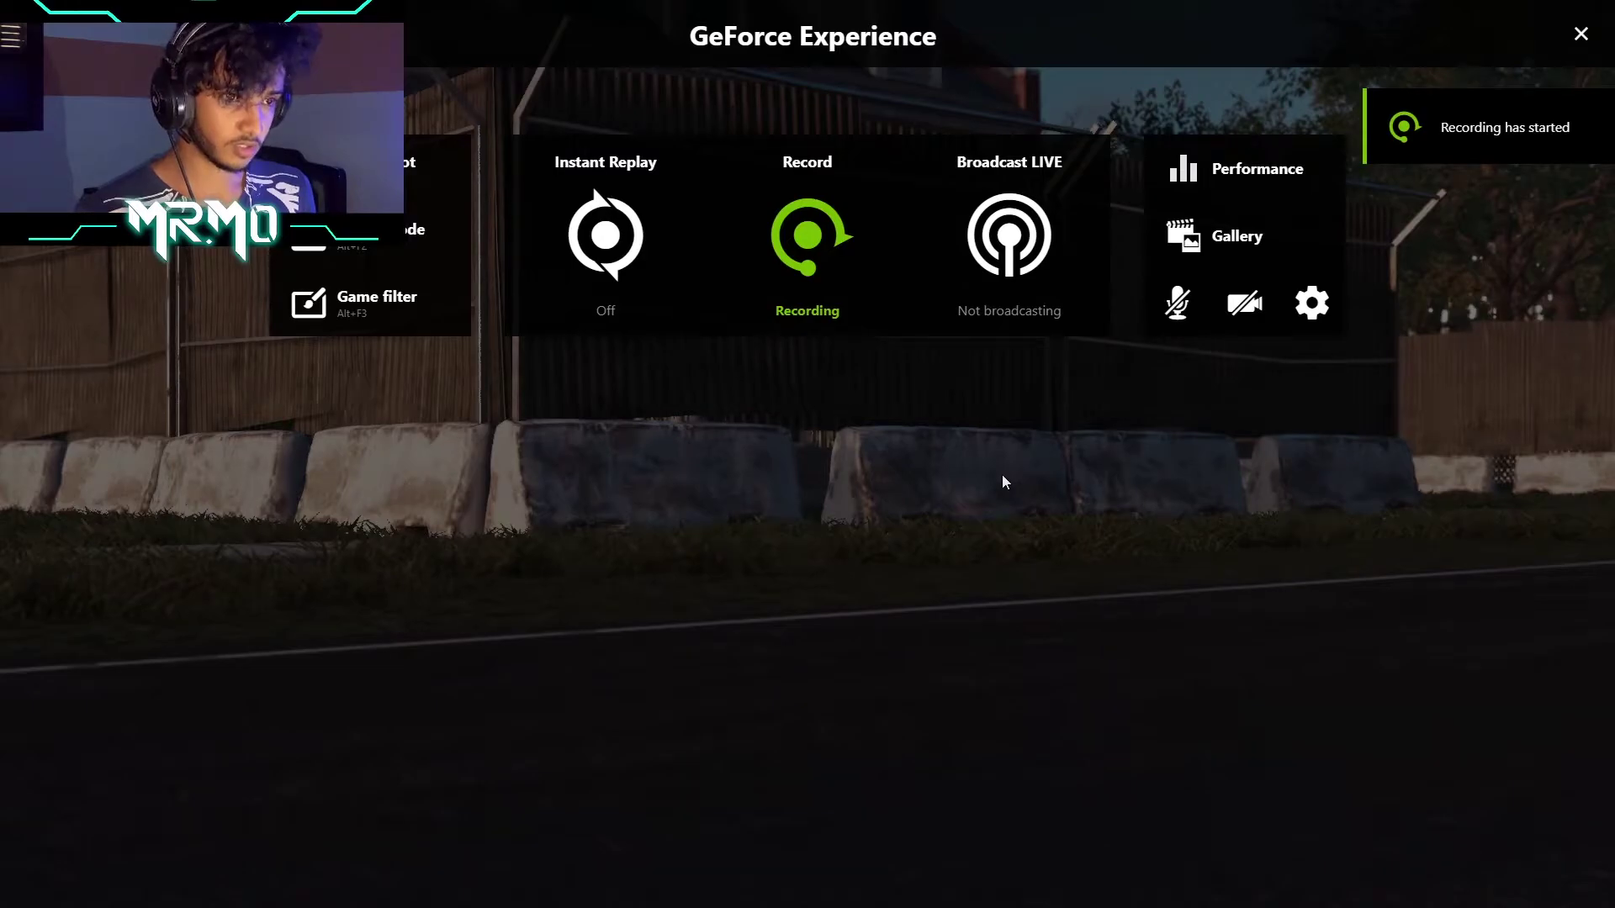
key("alt+z")
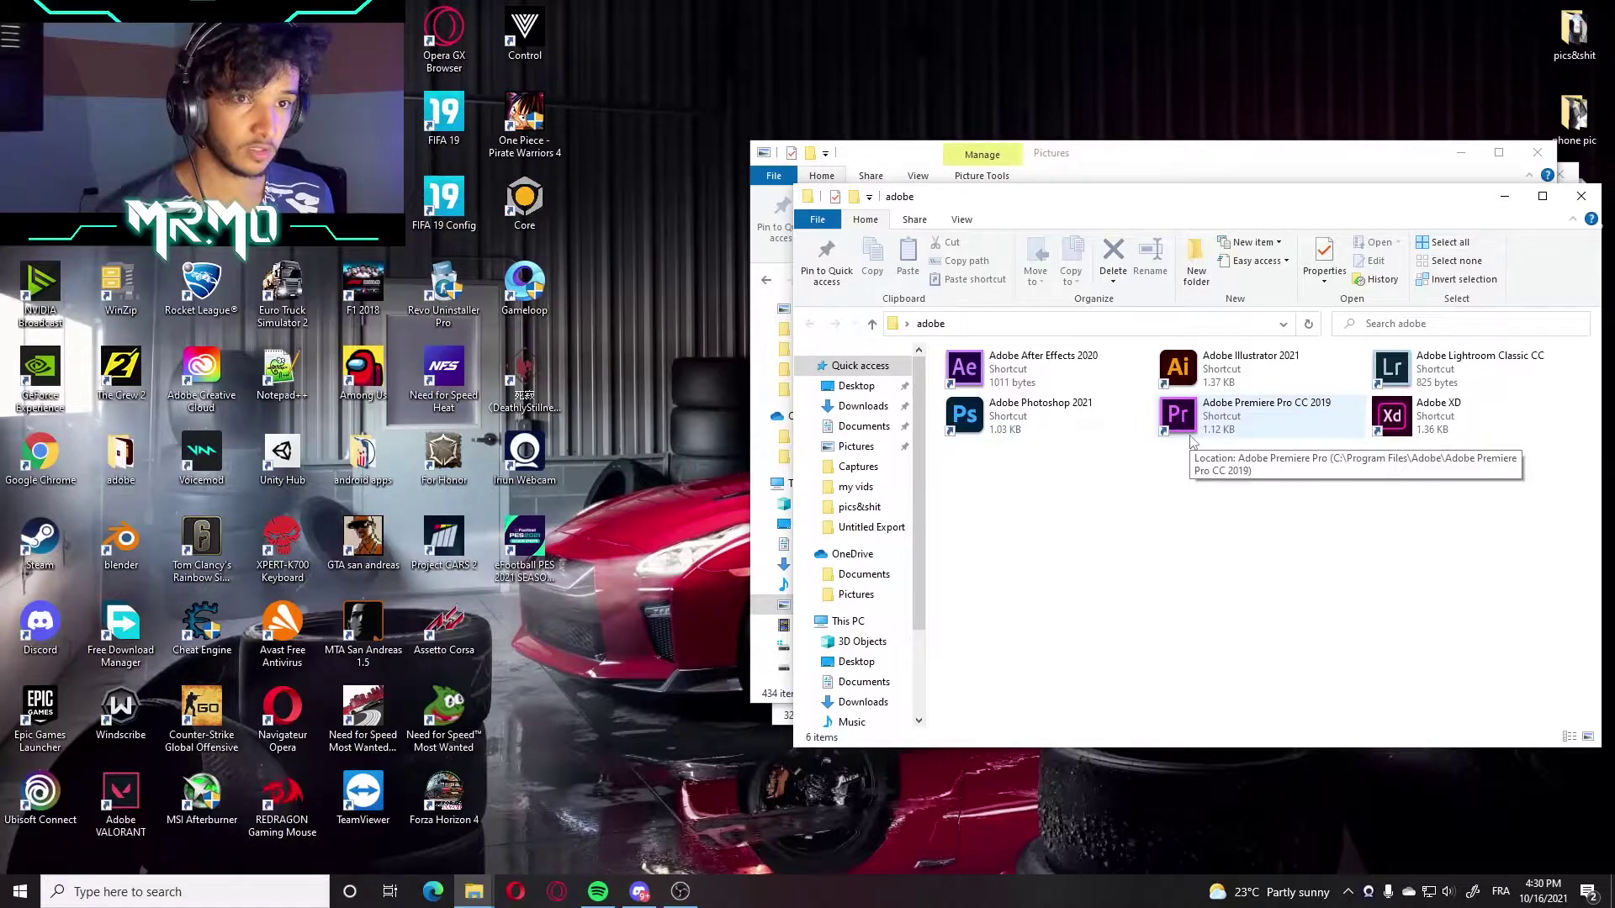
Switch to Adobe Premiere Pro CC 2019 and delete The Crew 2 clip's video and its audio from the timeline, keeping the music
double_click(1191, 433)
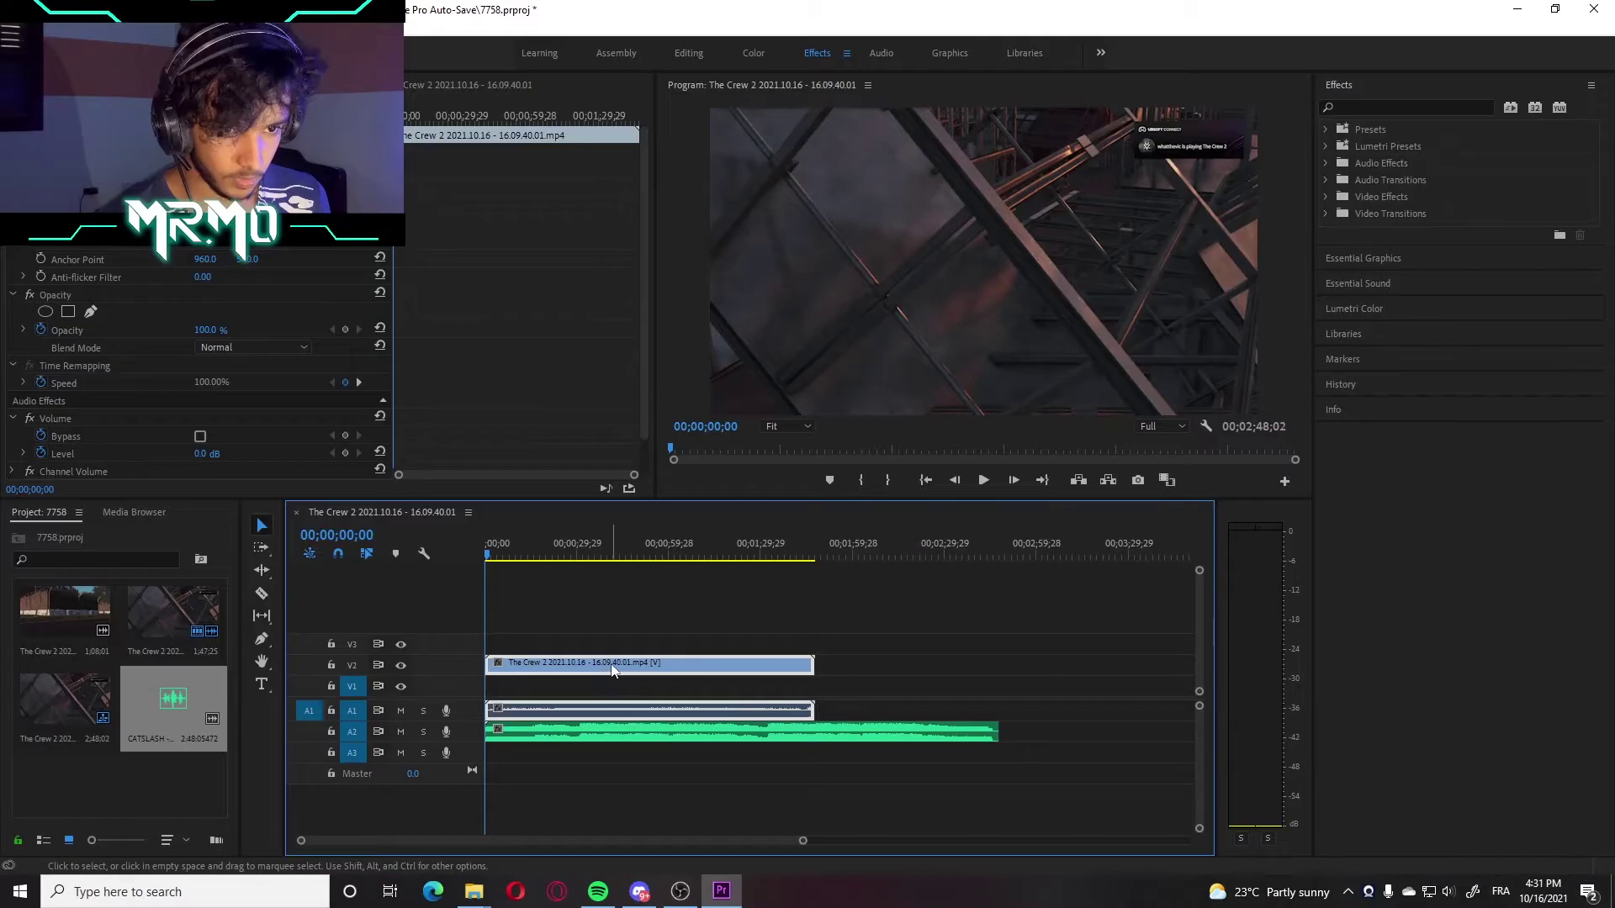
right_click(609, 663)
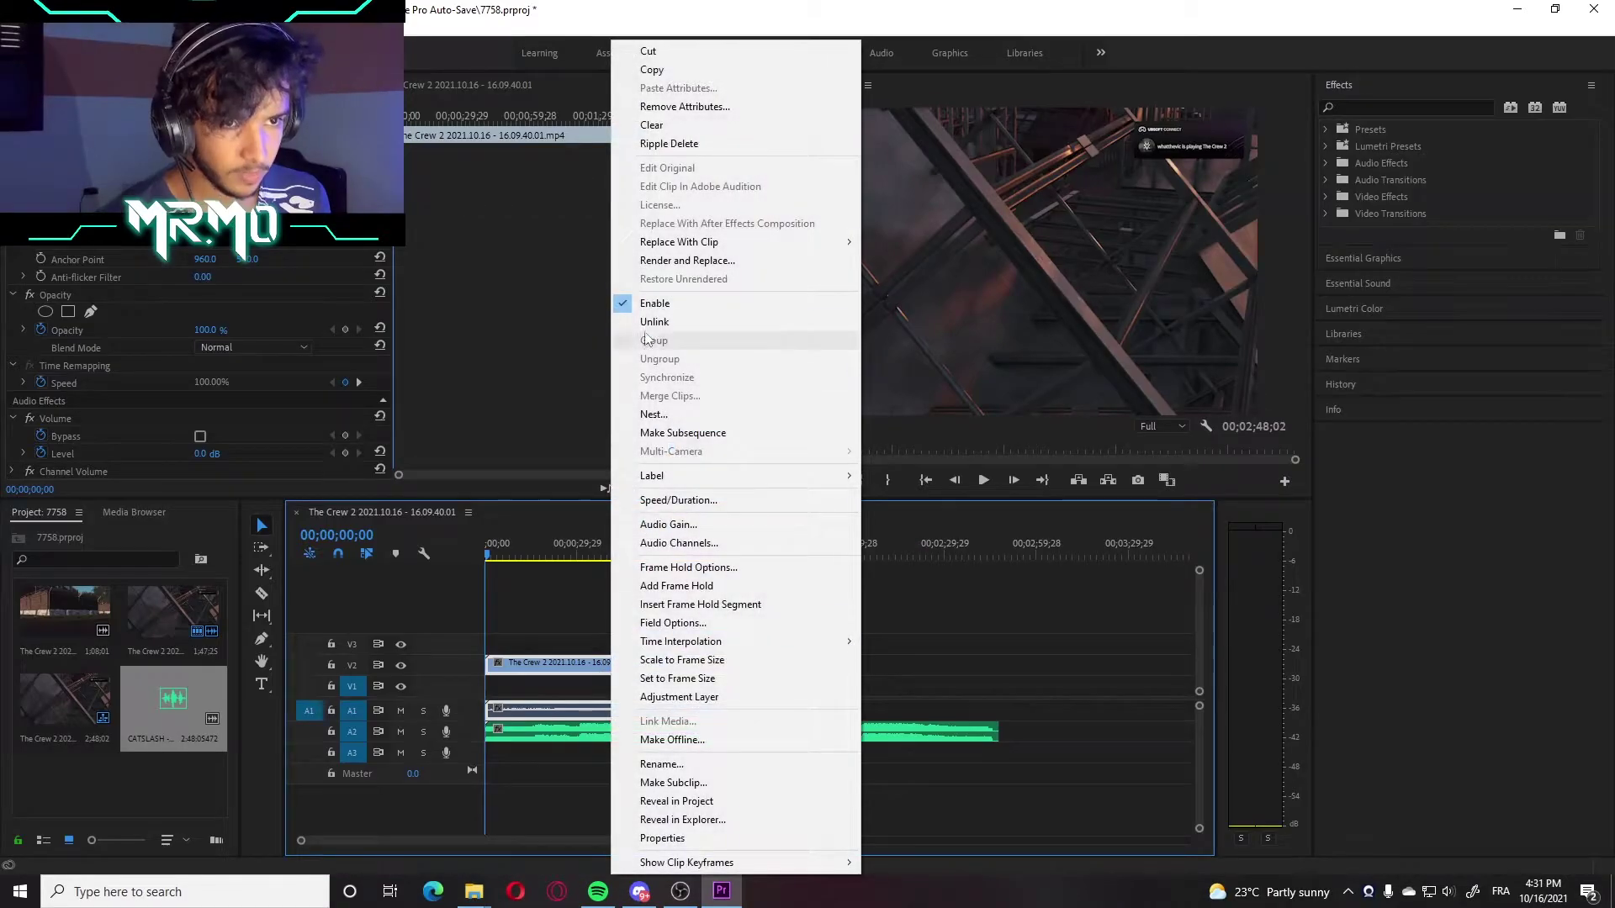
left_click(599, 636)
key("Delete")
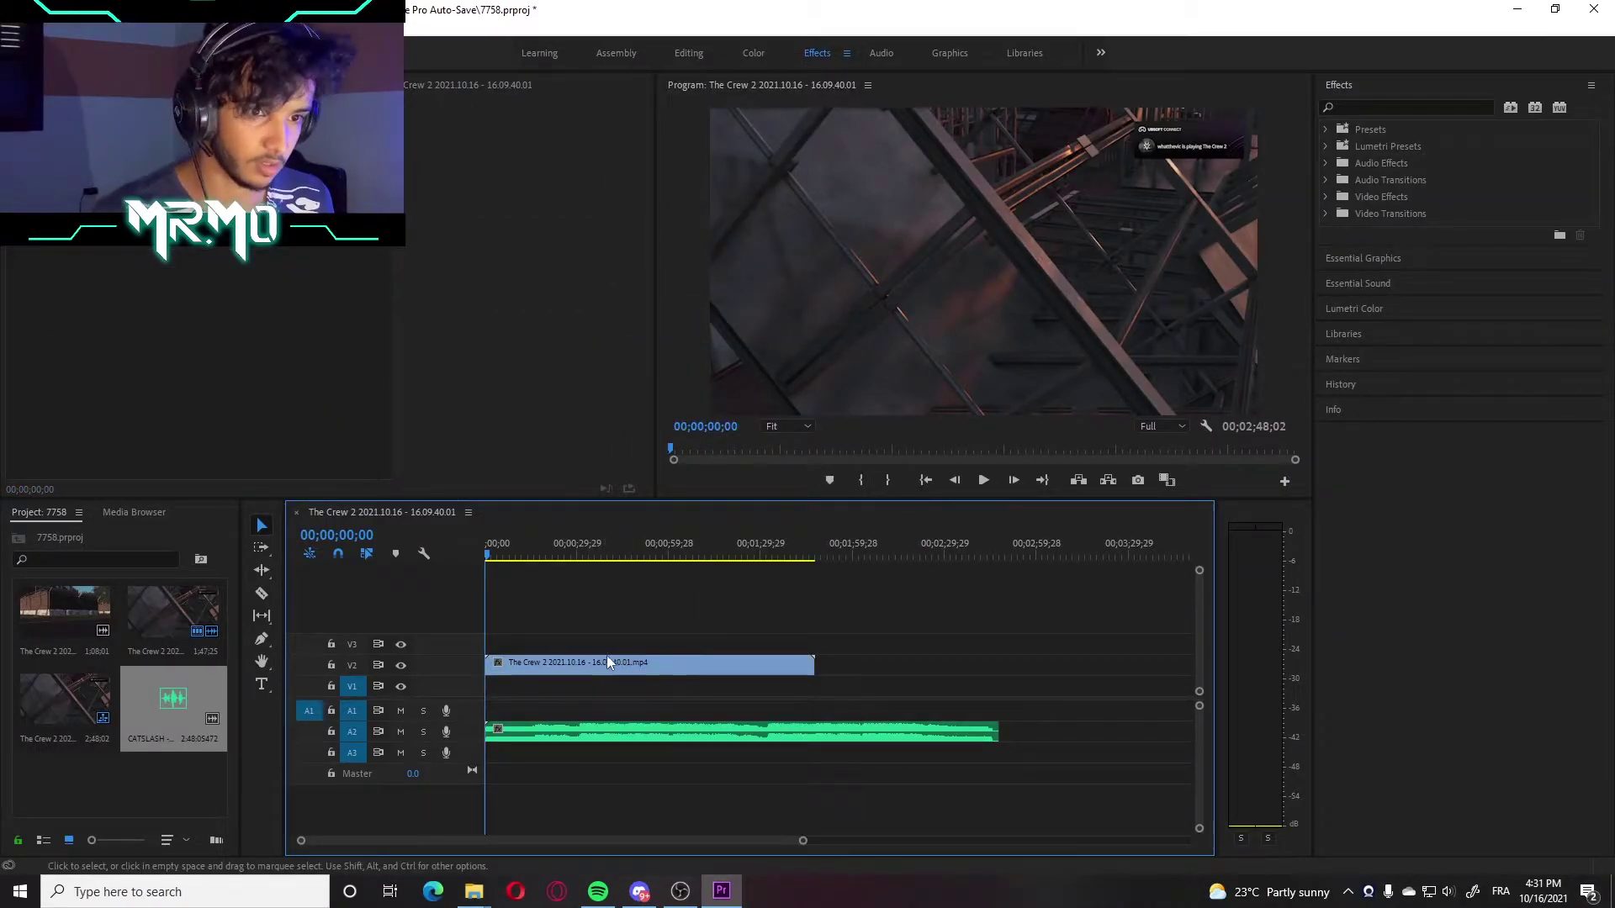
left_click_drag(608, 656, 652, 665)
key("Delete")
Listen to the opening of the music track on A2 to find its first beat, placing the playhead at 00;00;00;03
key("equal")
key("equal")
key("equal")
key("equal")
key("space")
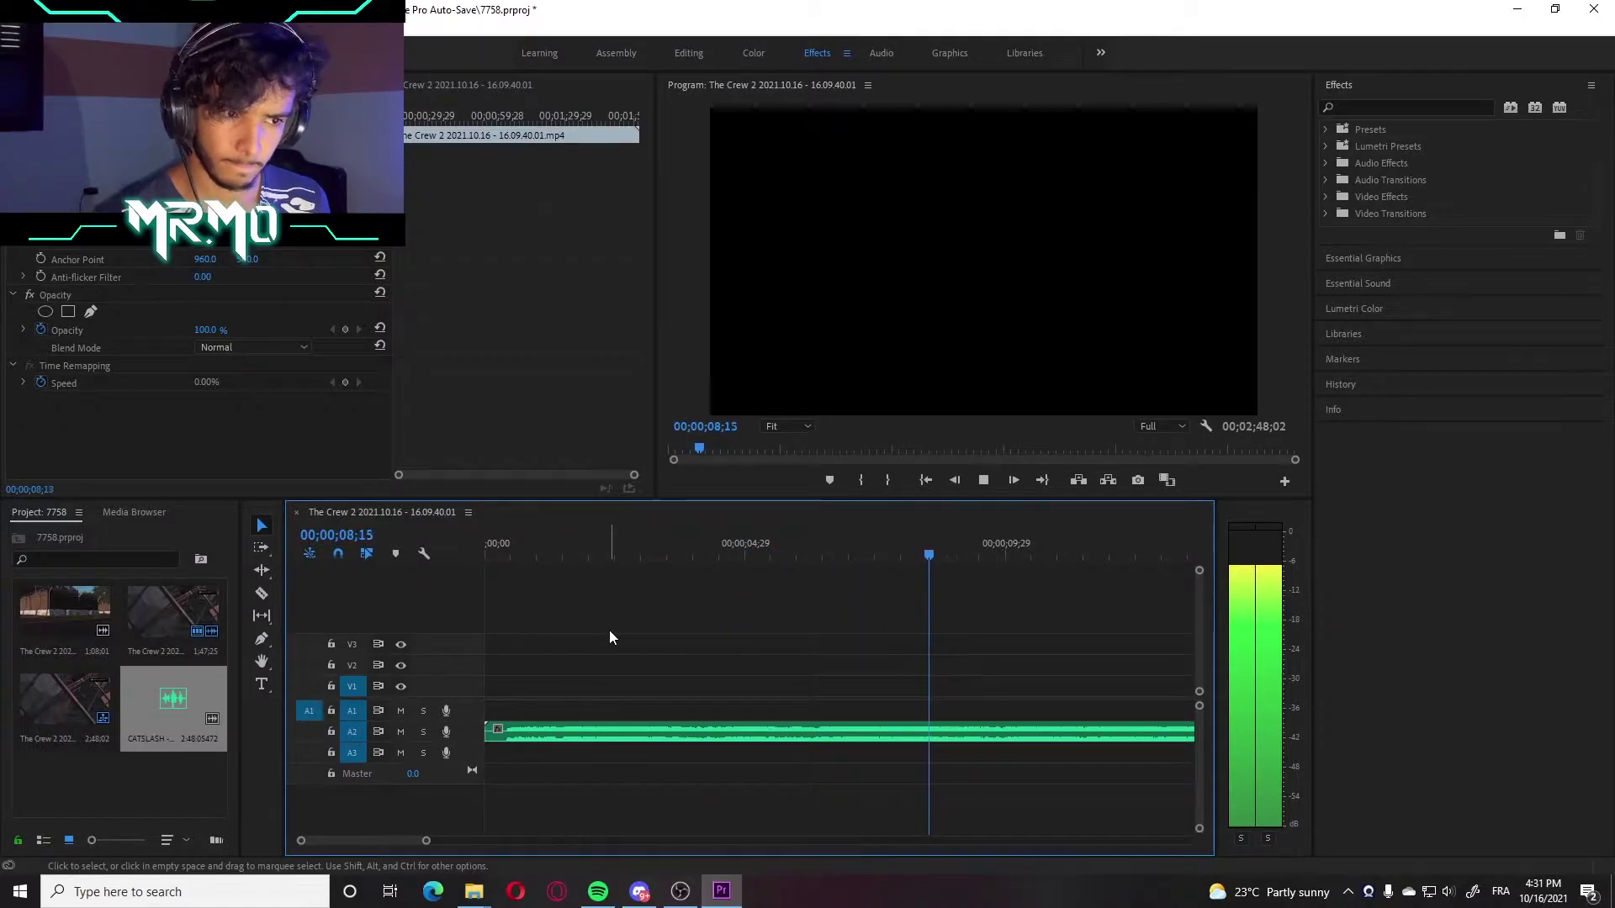
key("space")
key("Home")
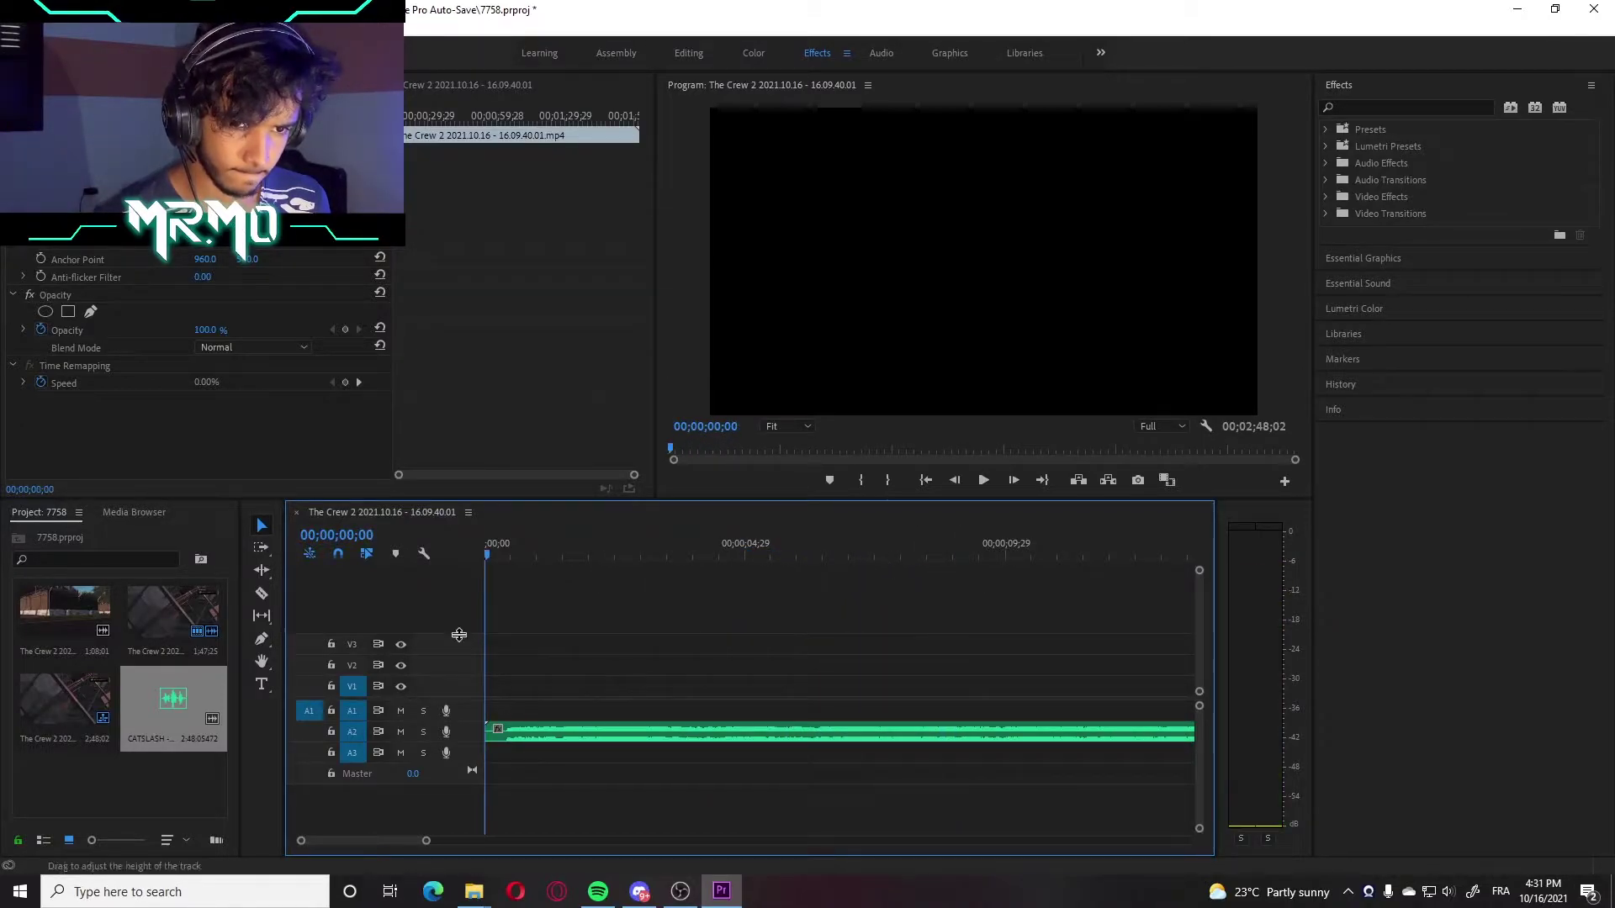
key("space")
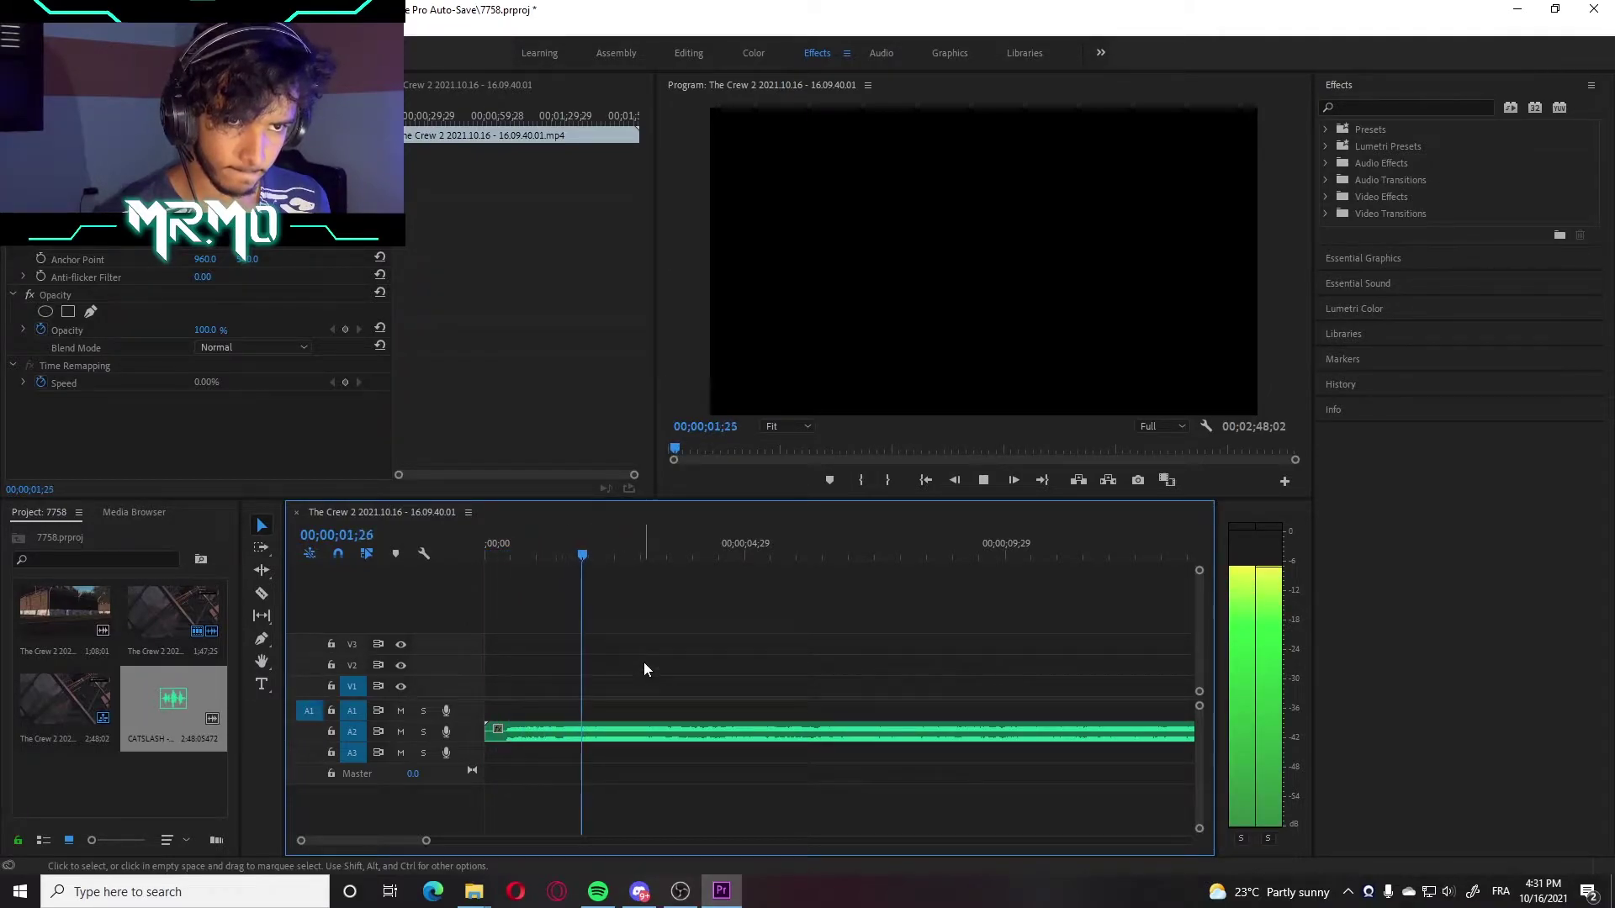
key("space")
left_click_drag(585, 547, 473, 573)
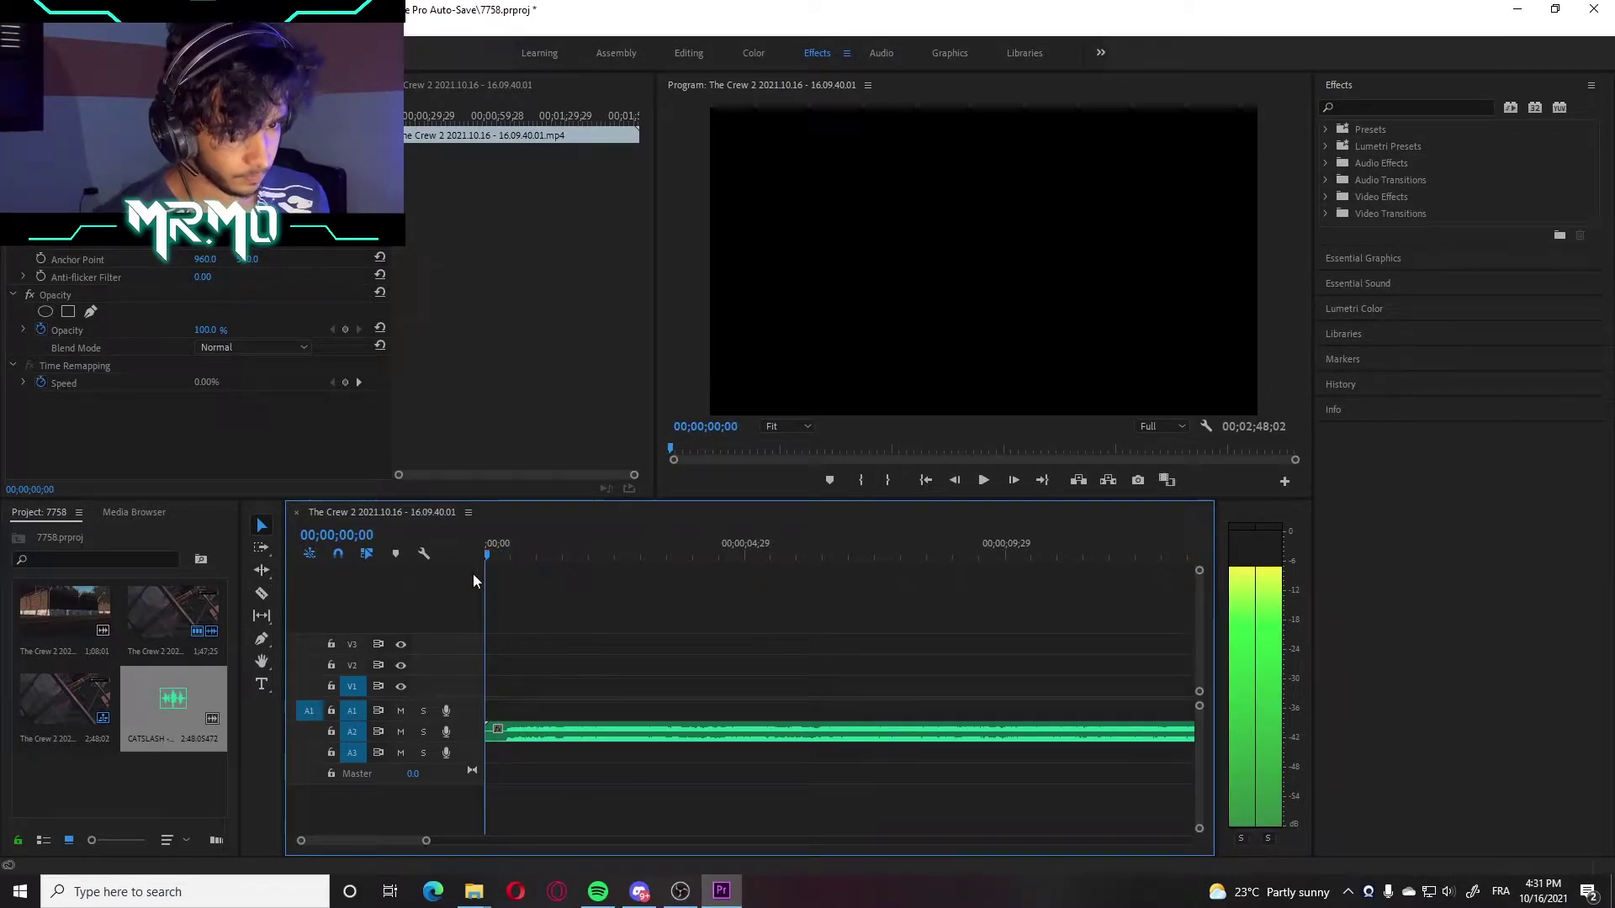
key("space")
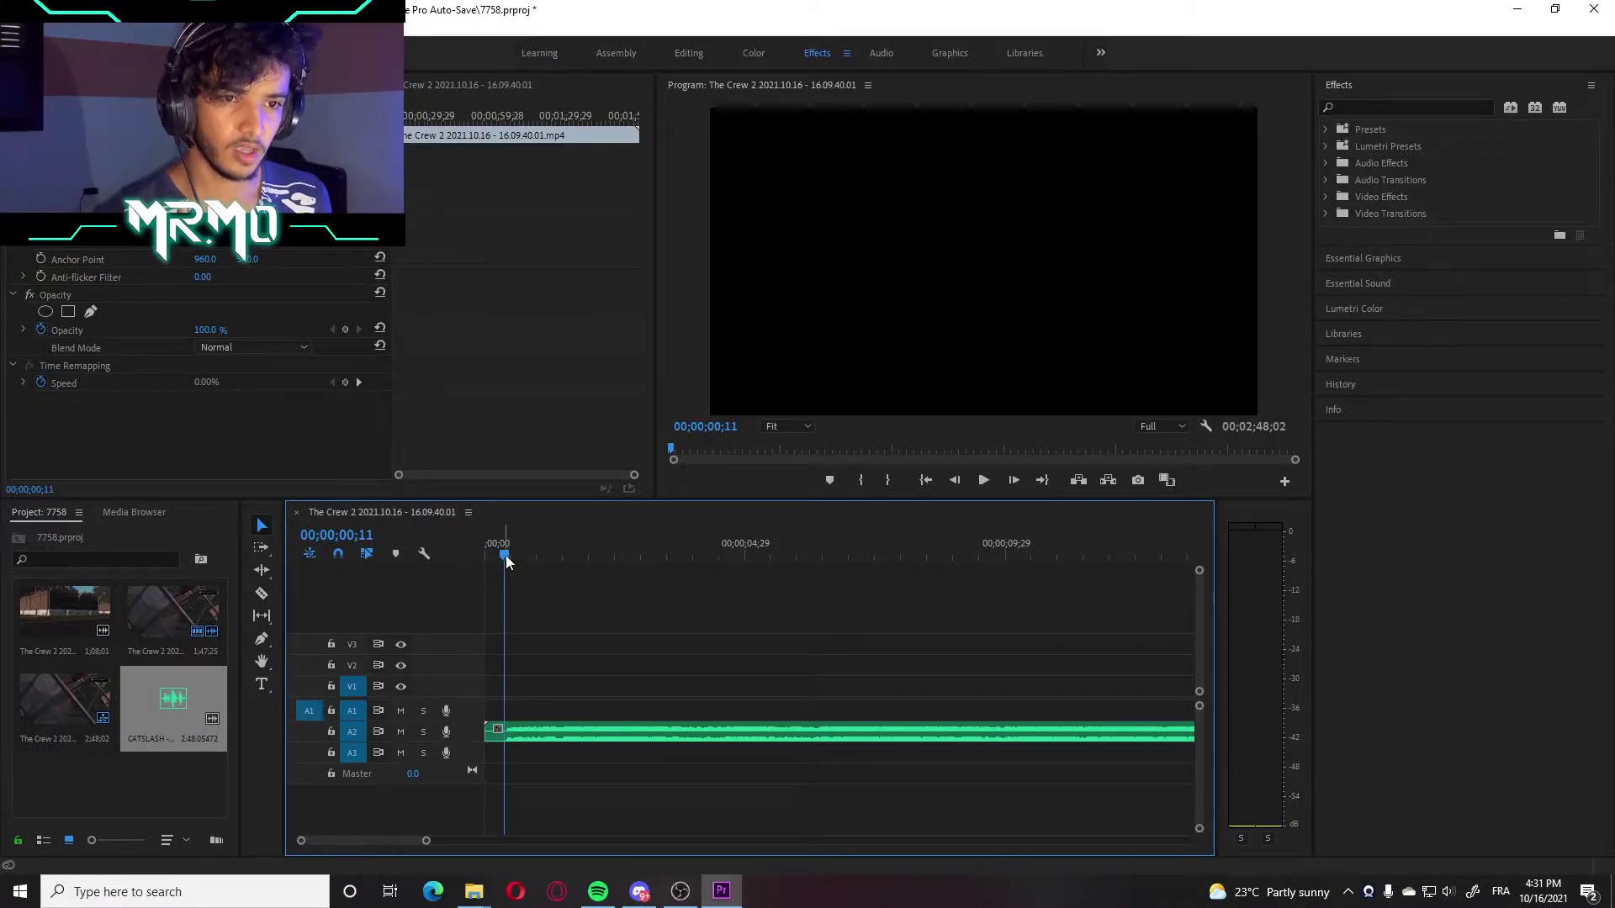
left_click_drag(507, 555, 495, 567)
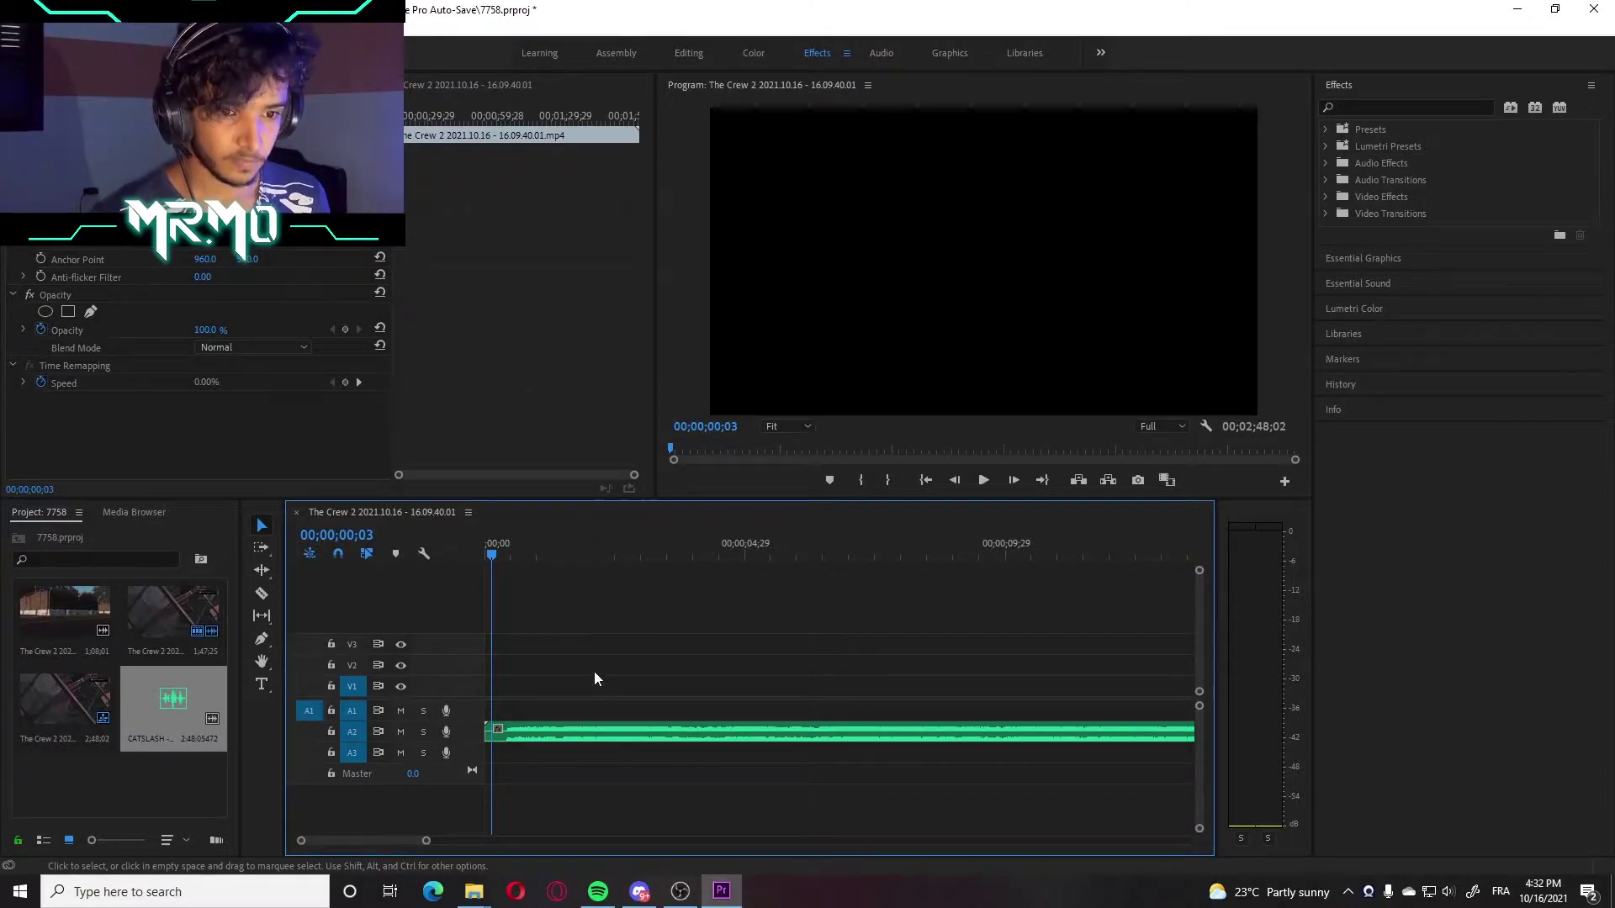
Add The Crew 2 gameplay clip from the project bin to V1 near the start of the music
left_click(488, 897)
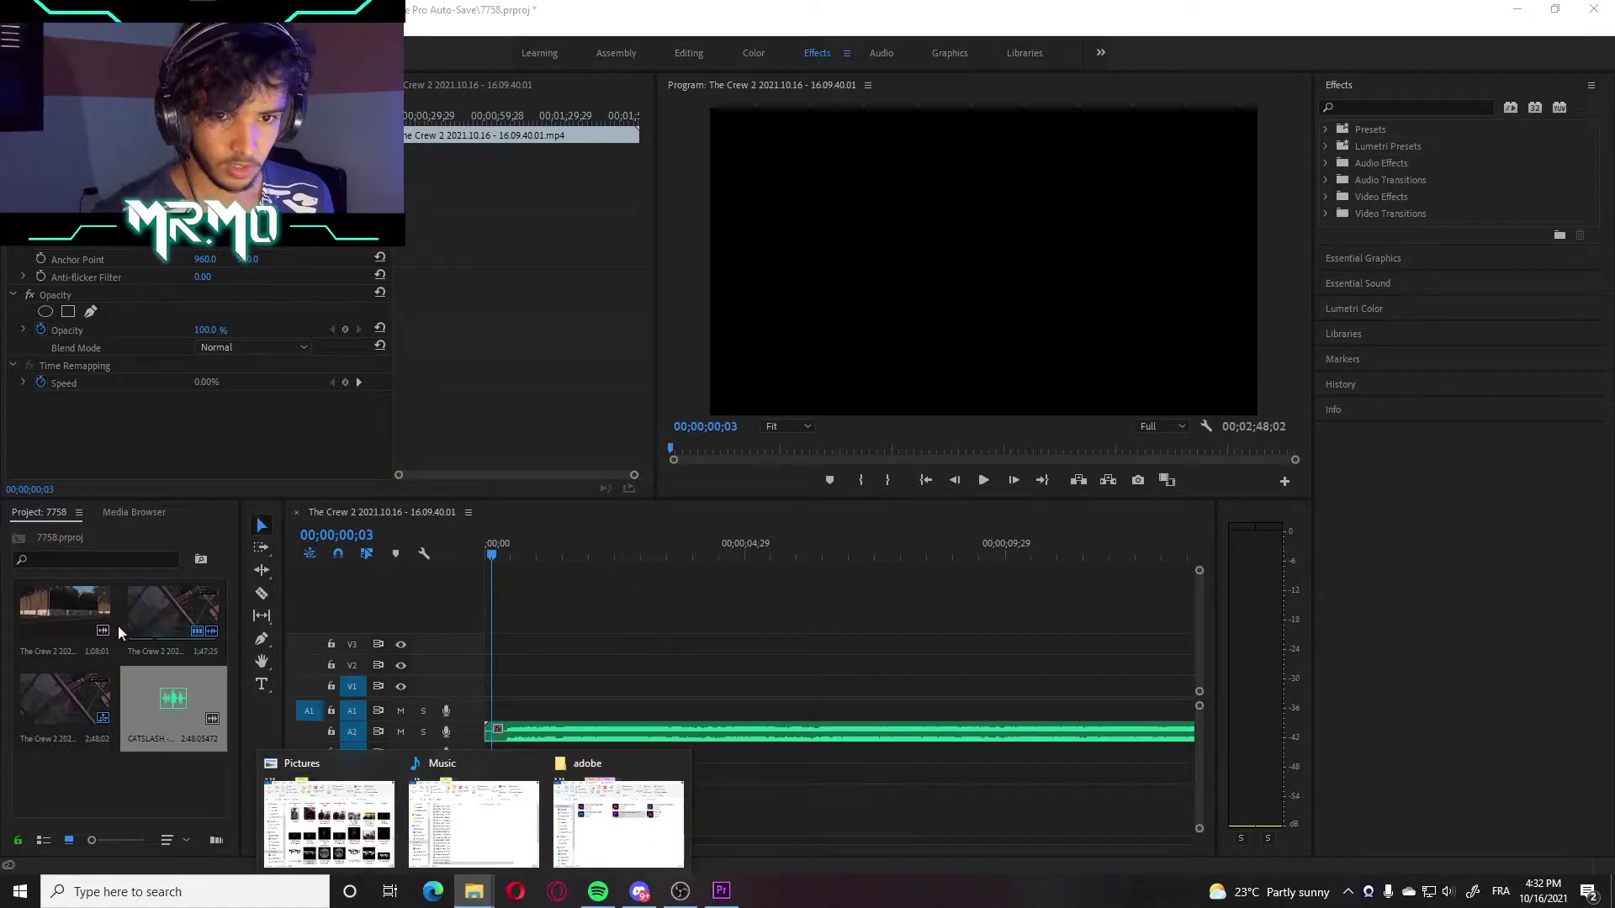
left_click_drag(168, 612, 674, 777)
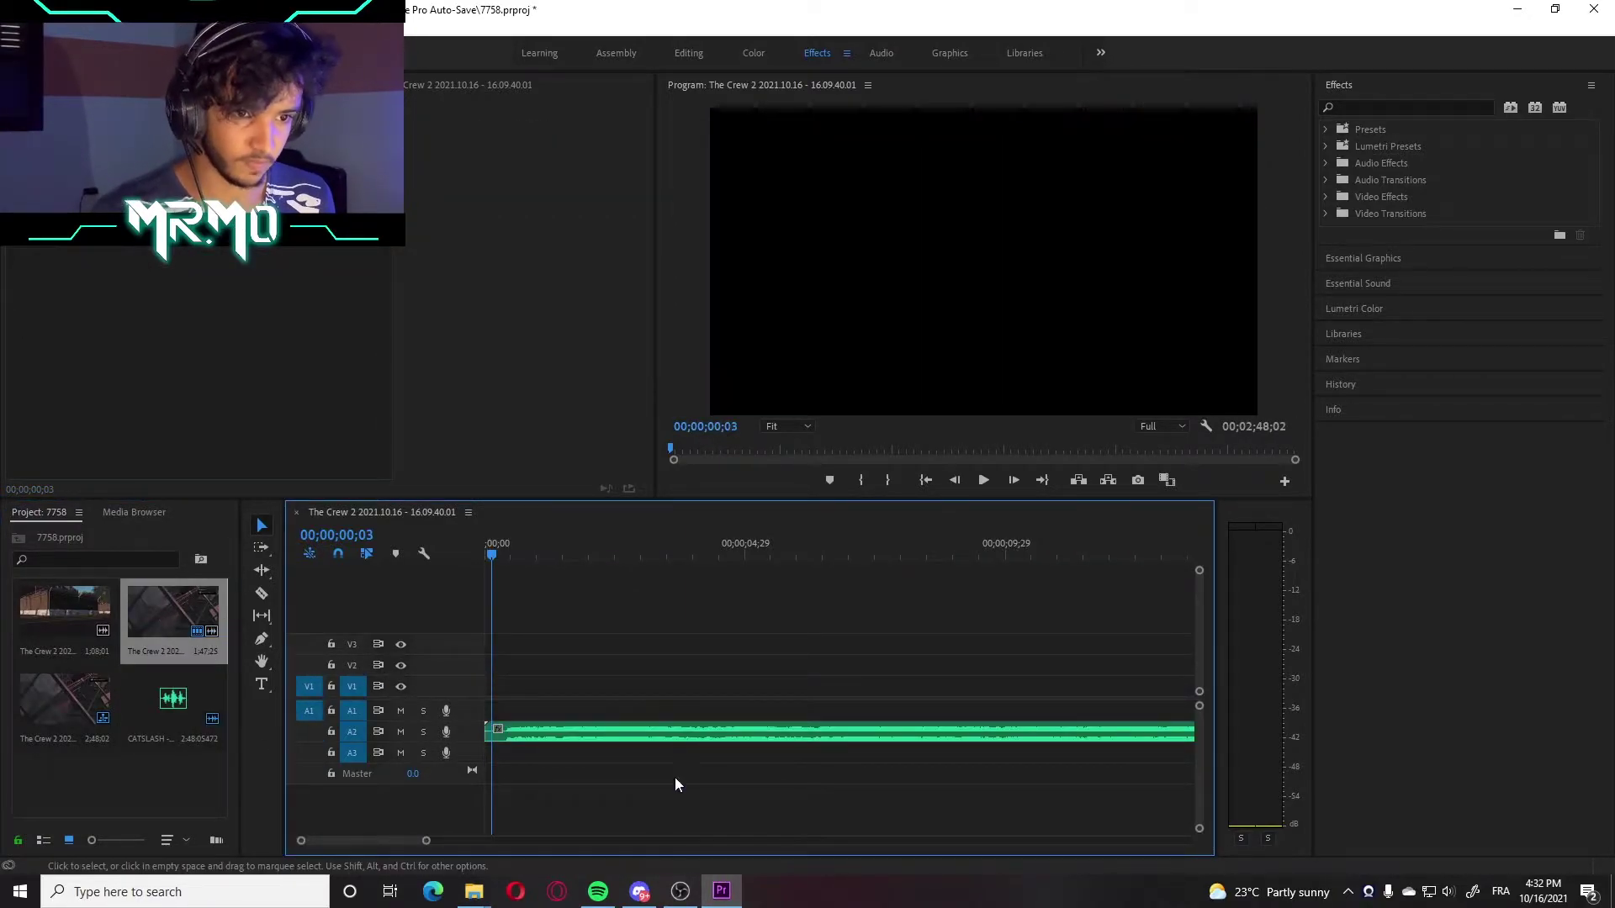
left_click_drag(1081, 683, 575, 688)
scroll(737, 608, "up", 1)
left_click_drag(782, 683, 582, 680)
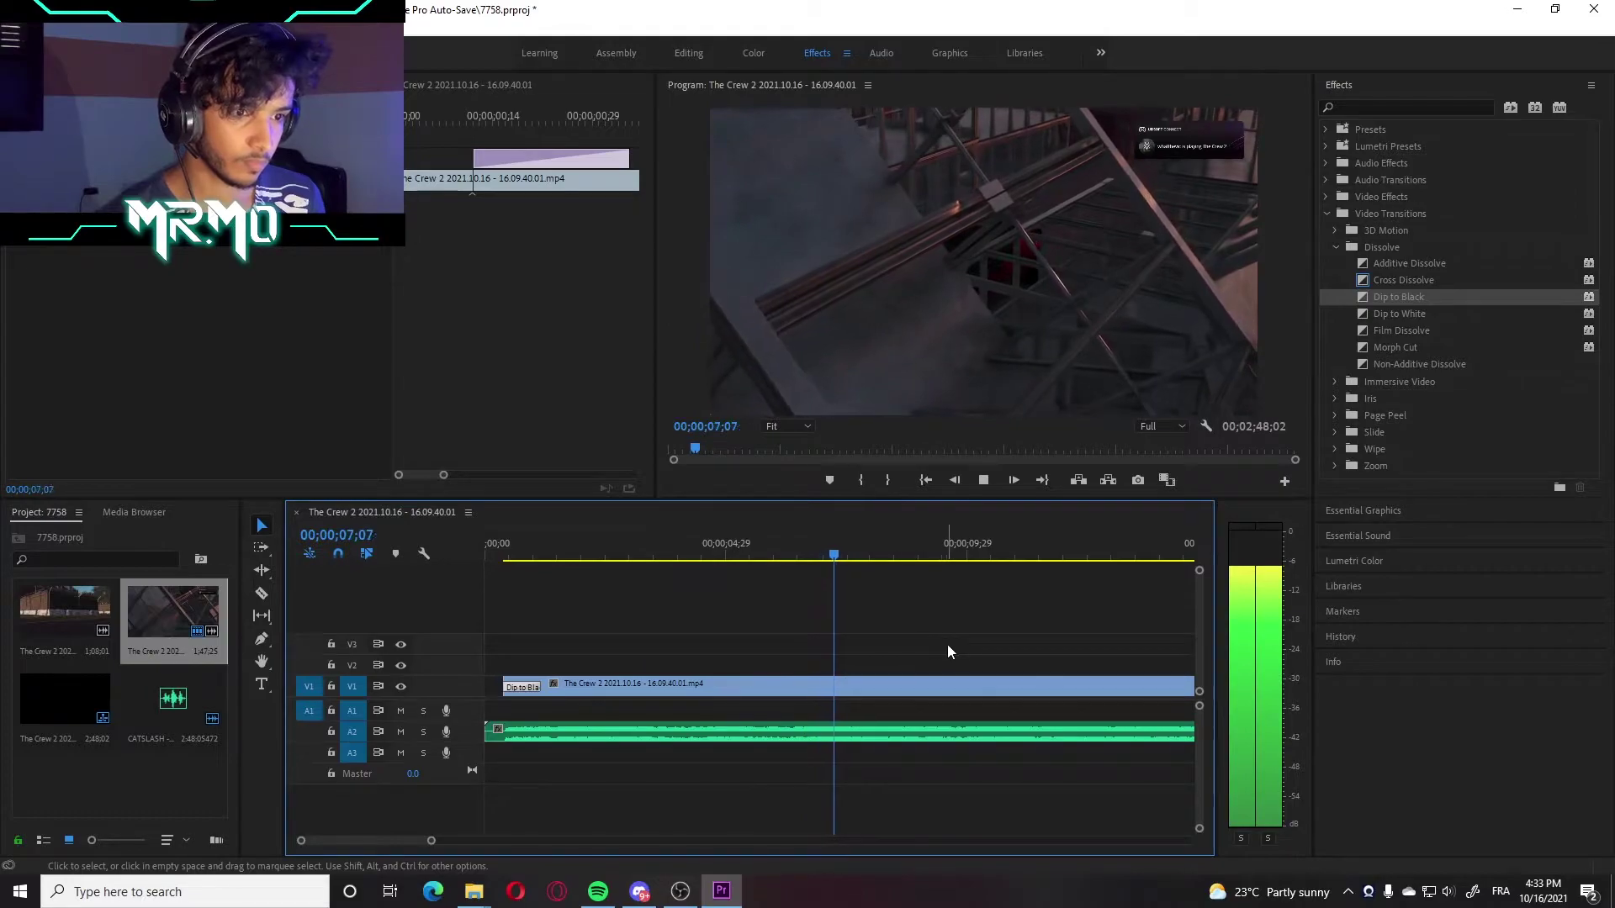
Cut the gameplay clip on V1 with the Razor tool at 00;00;08;03
key("space")
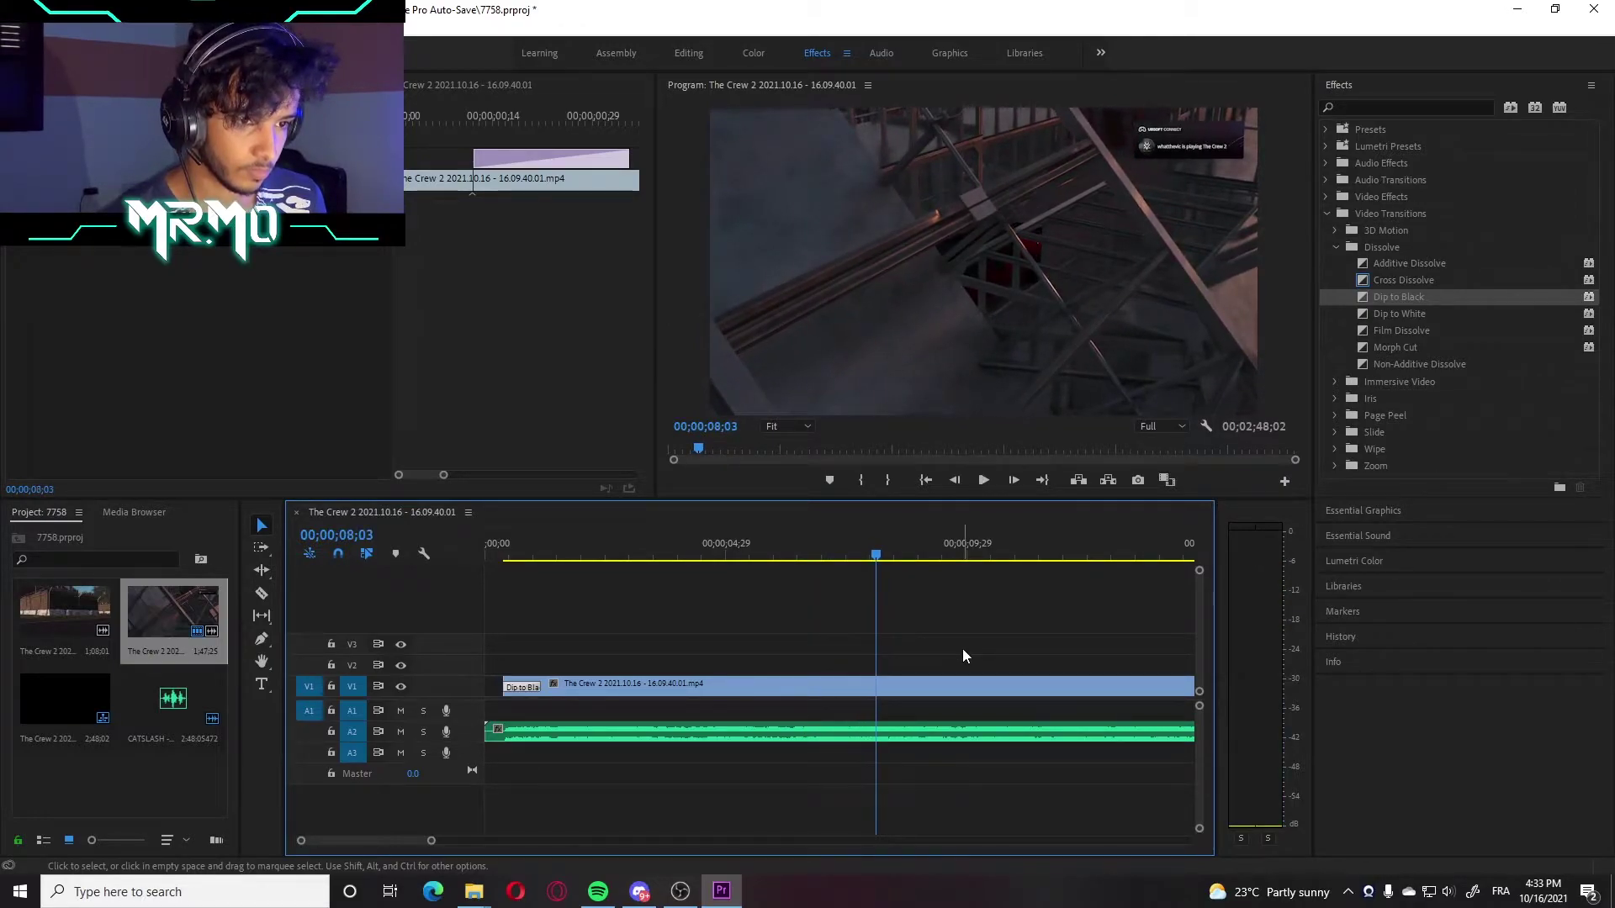
scroll(639, 631, "right", 2)
left_click(262, 595)
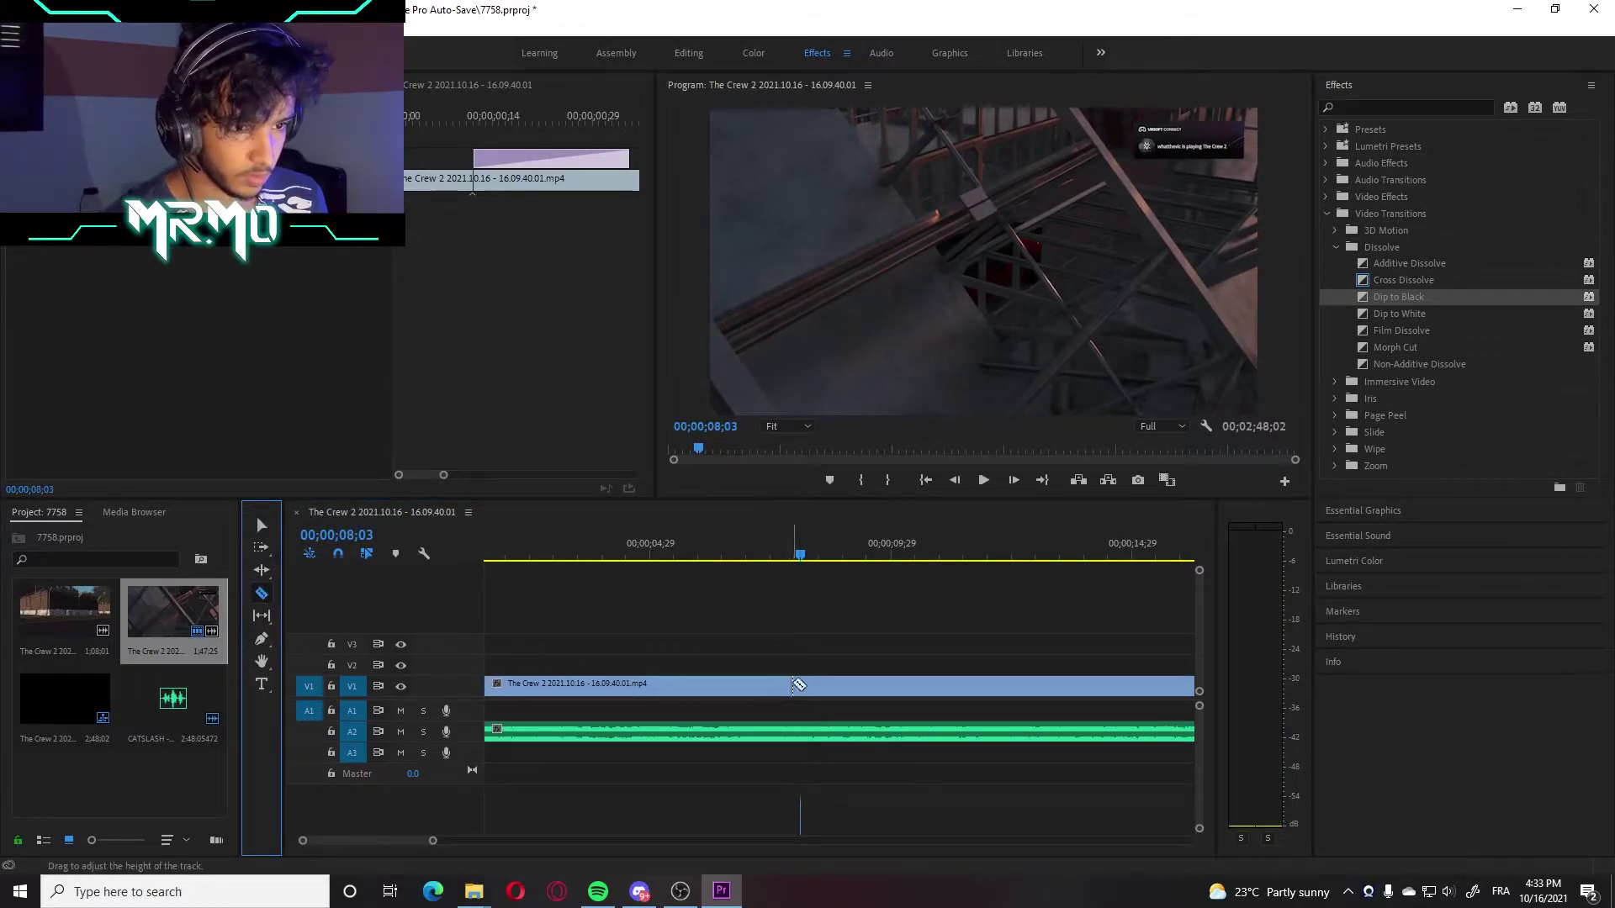
left_click(800, 683)
Preview the footage after the first cut and split the V1 clip again at about 00;00;27;04, where the new camera shot begins
scroll(837, 643, "right", 5)
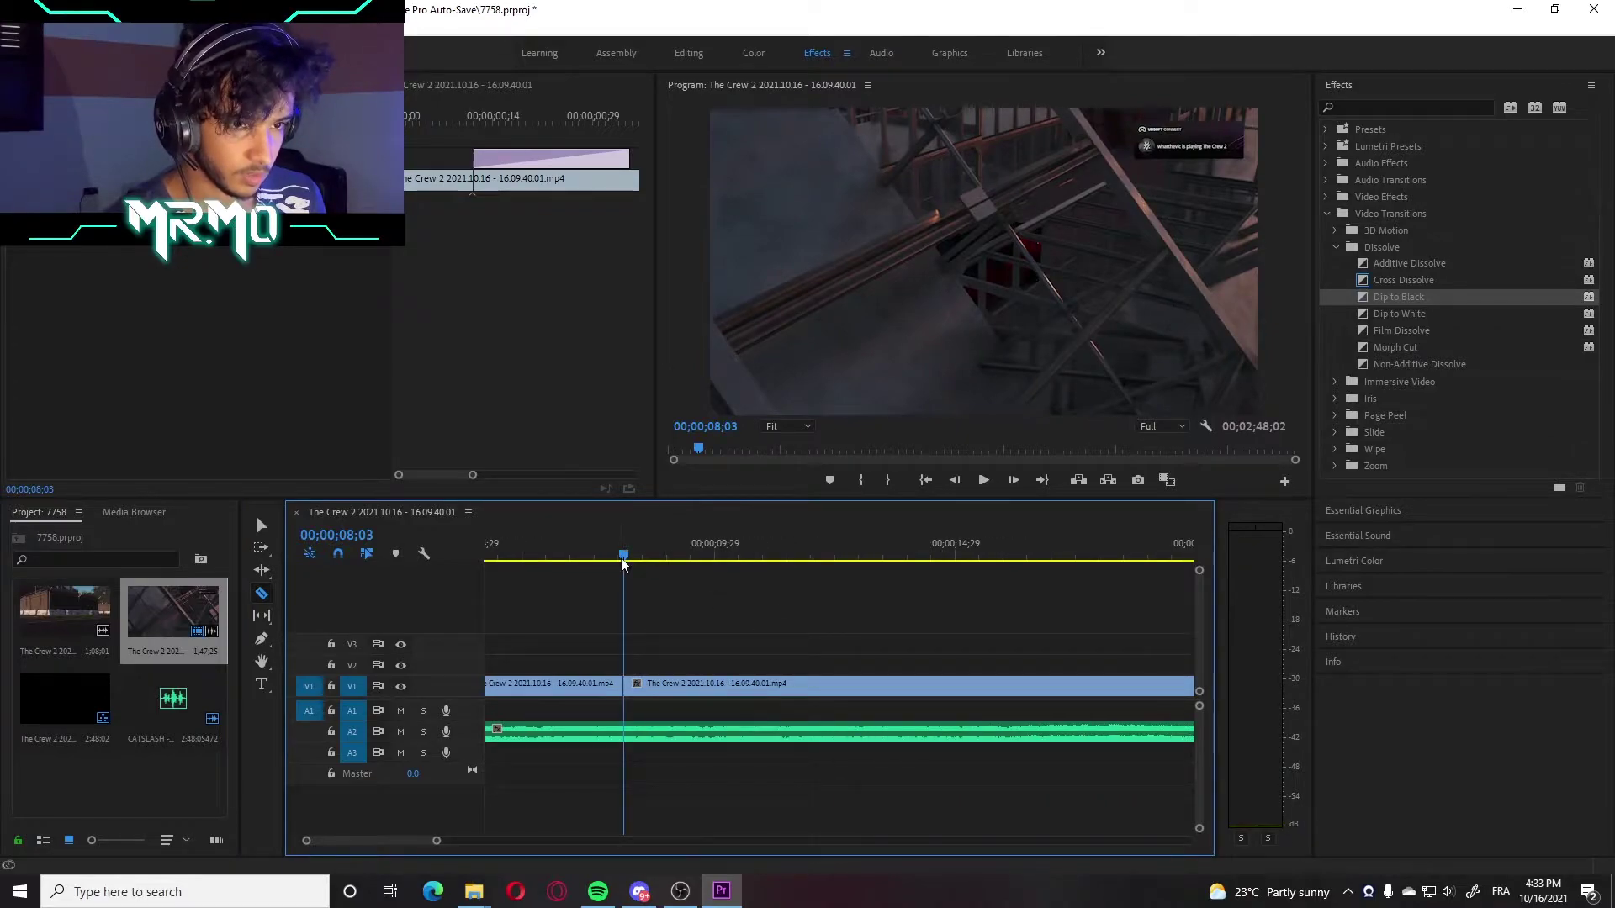
key("space")
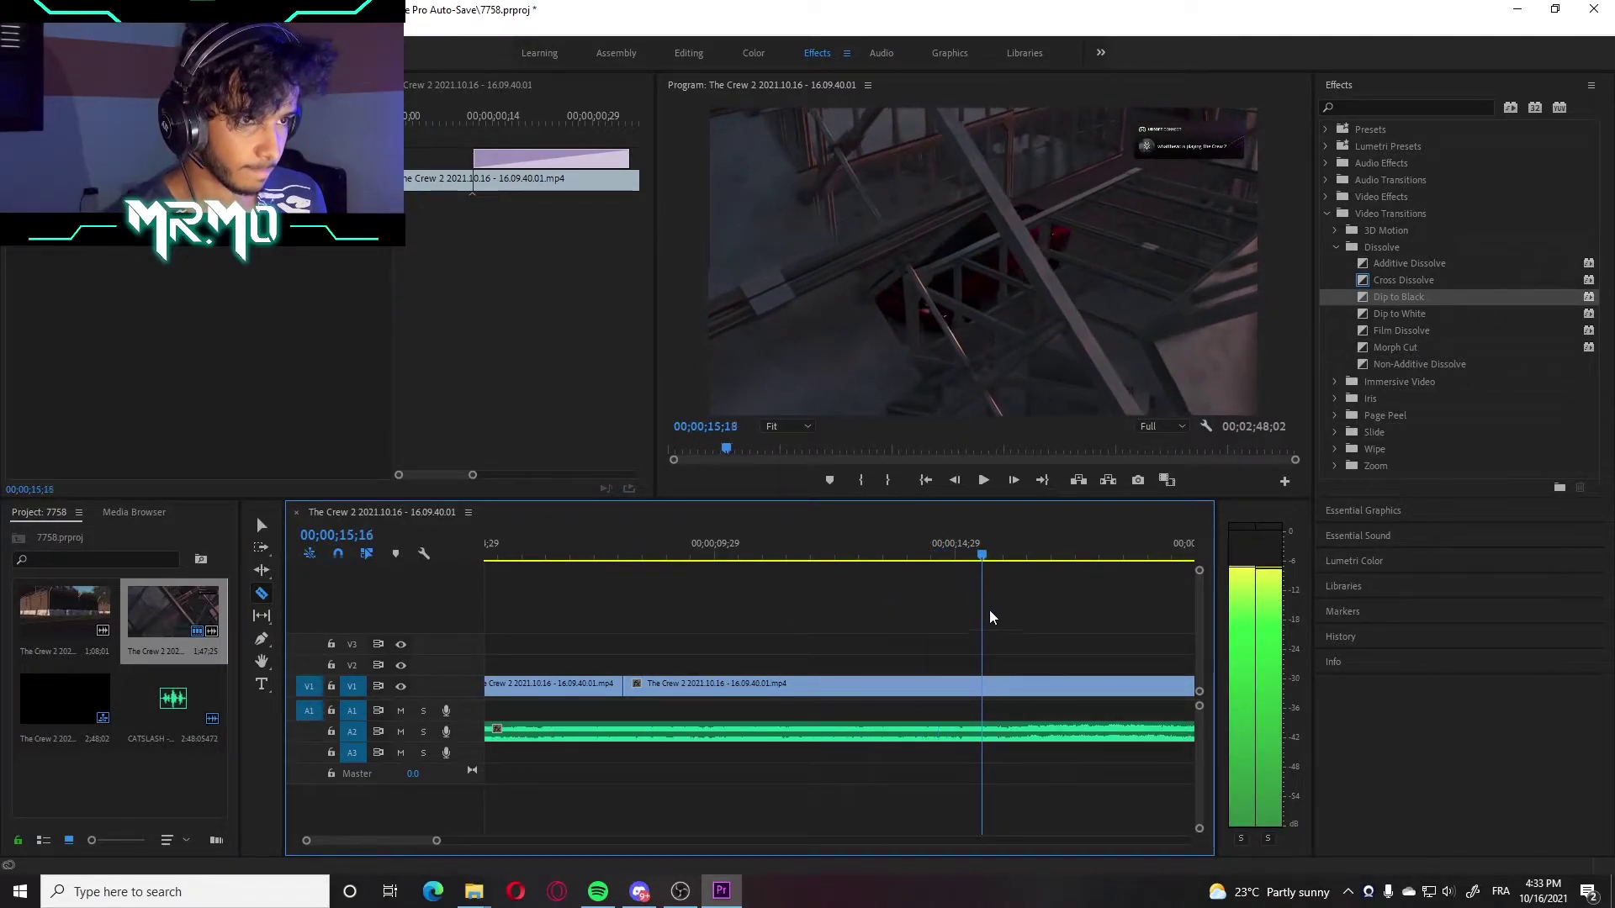
key("space")
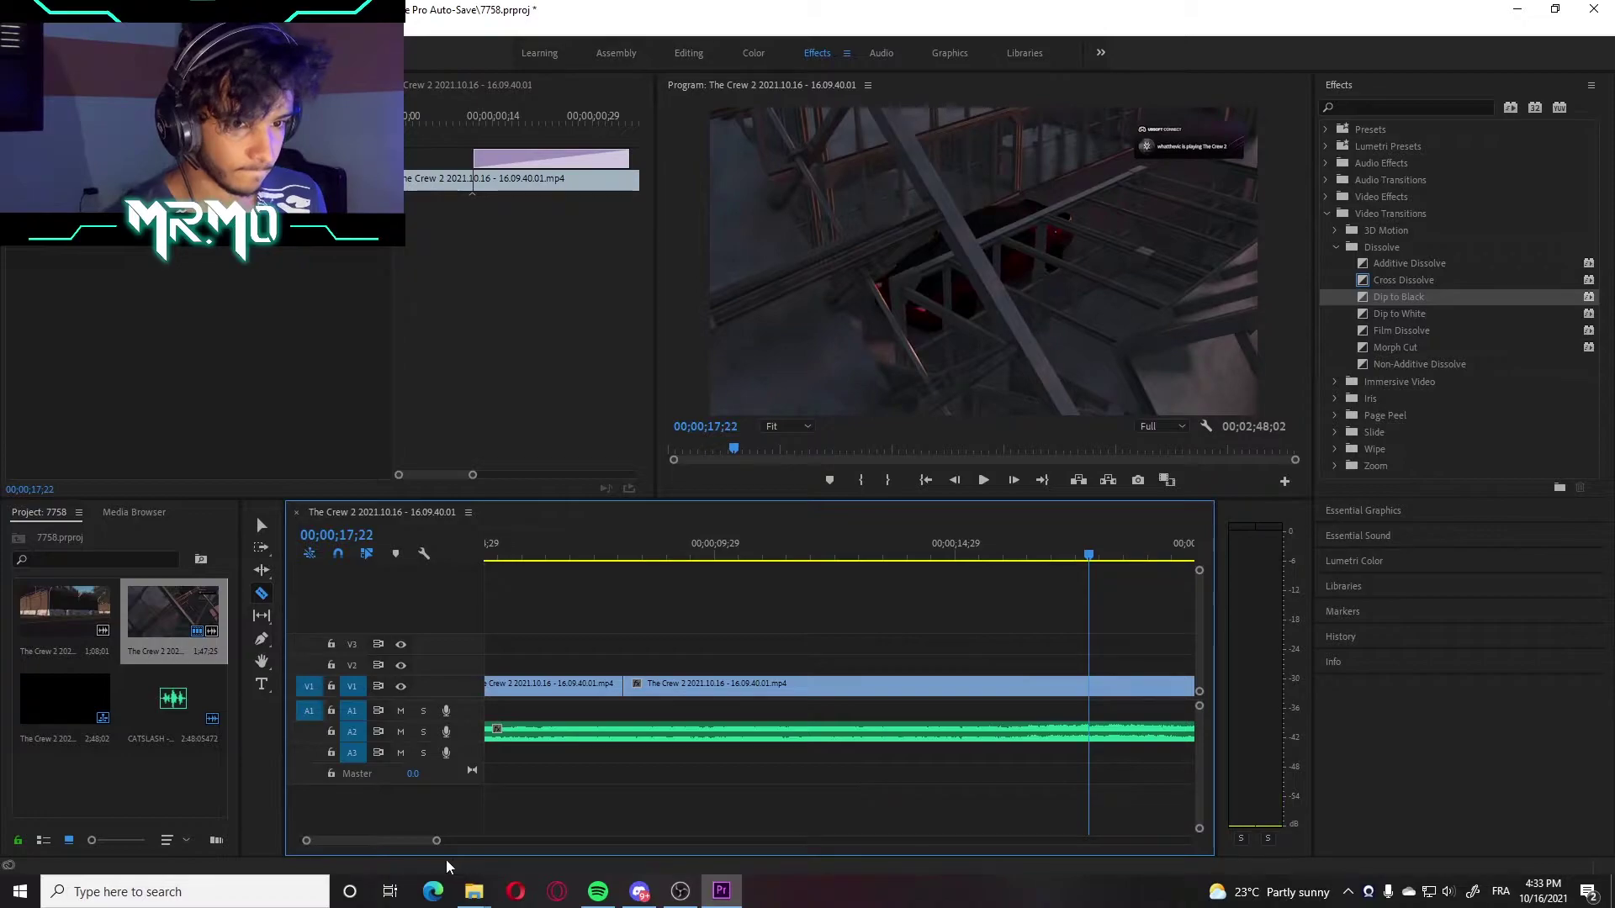
left_click_drag(436, 840, 603, 840)
key("space")
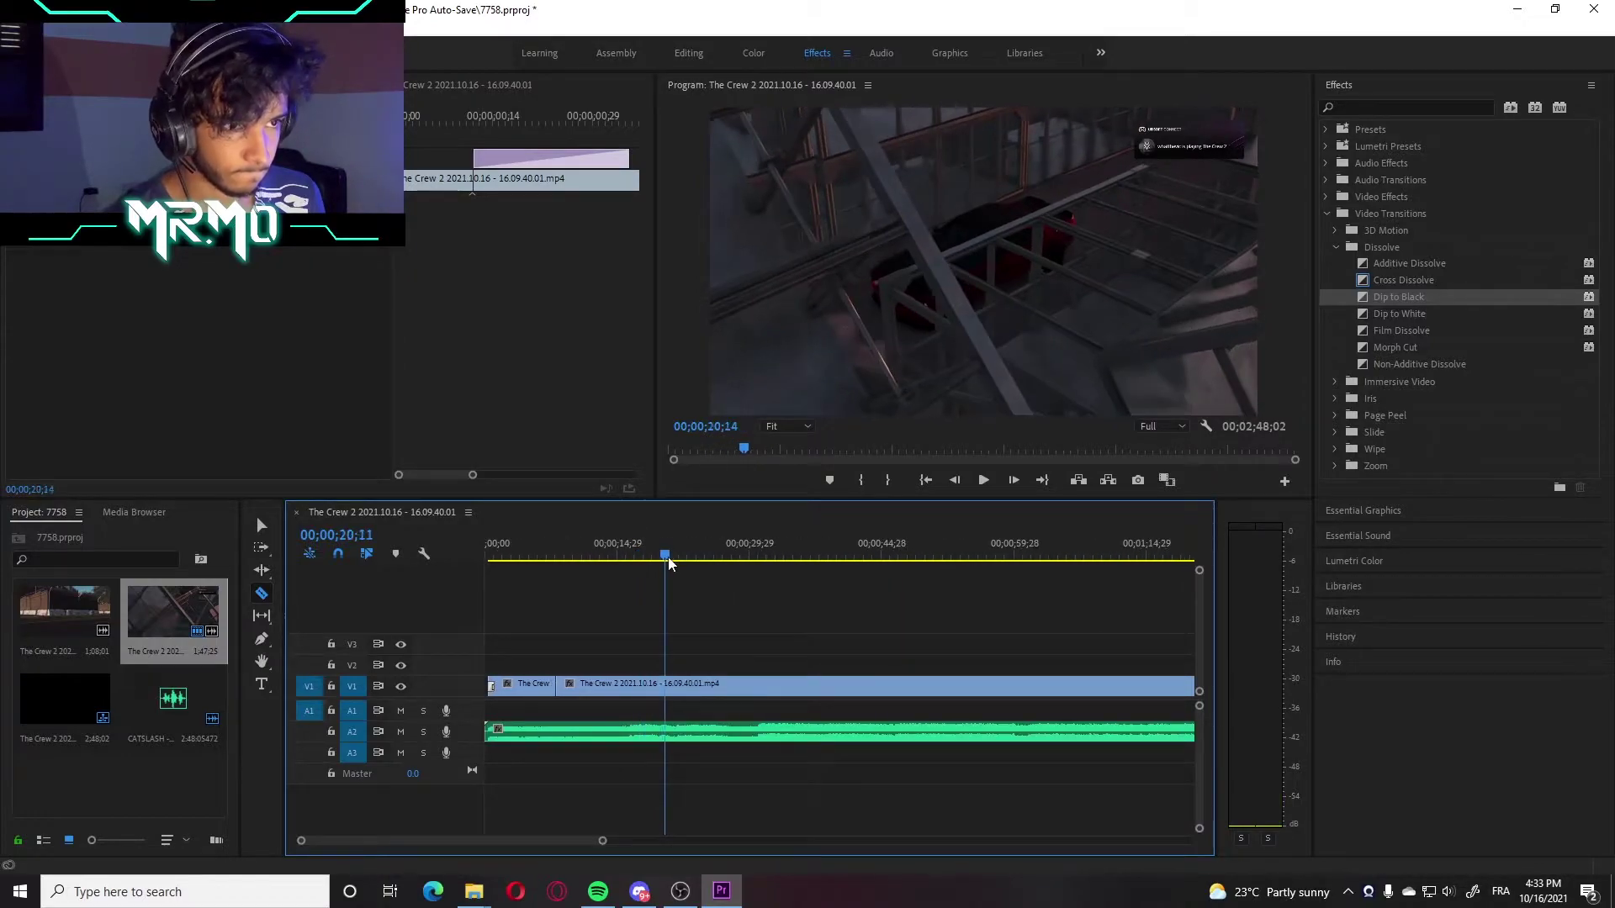
left_click(725, 556)
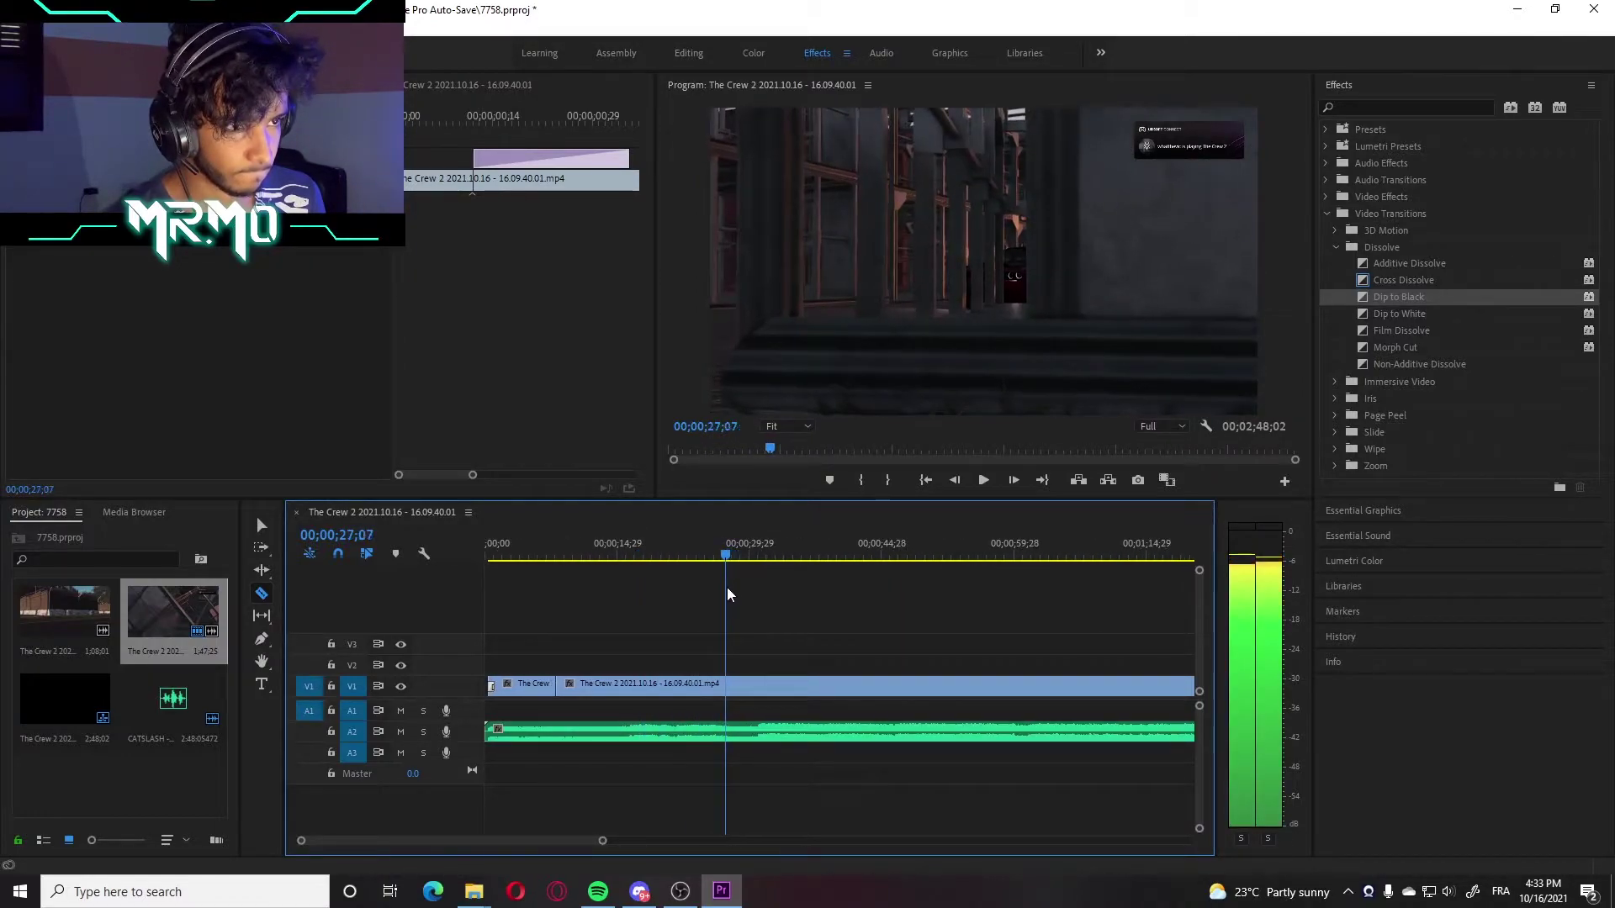
left_click(726, 686)
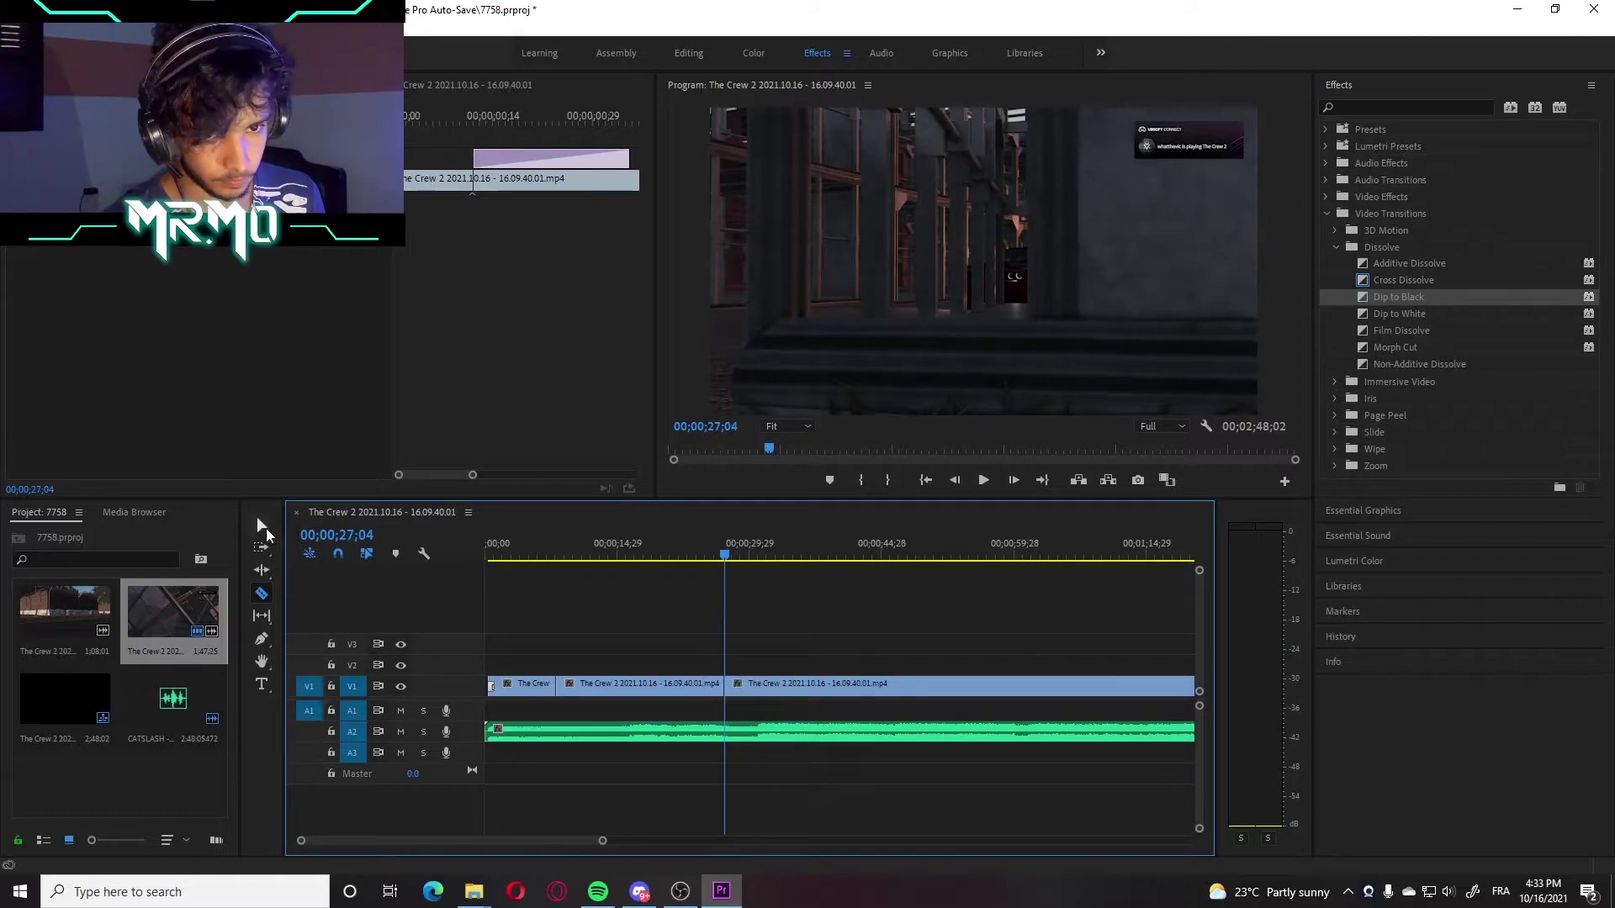
Set the segment between the two cuts aside on V3 and place the remaining footage directly after the first clip on V1
left_click(261, 525)
mouse_move(602, 691)
left_mouse_down()
mouse_move(772, 685)
mouse_move(606, 688)
left_mouse_up()
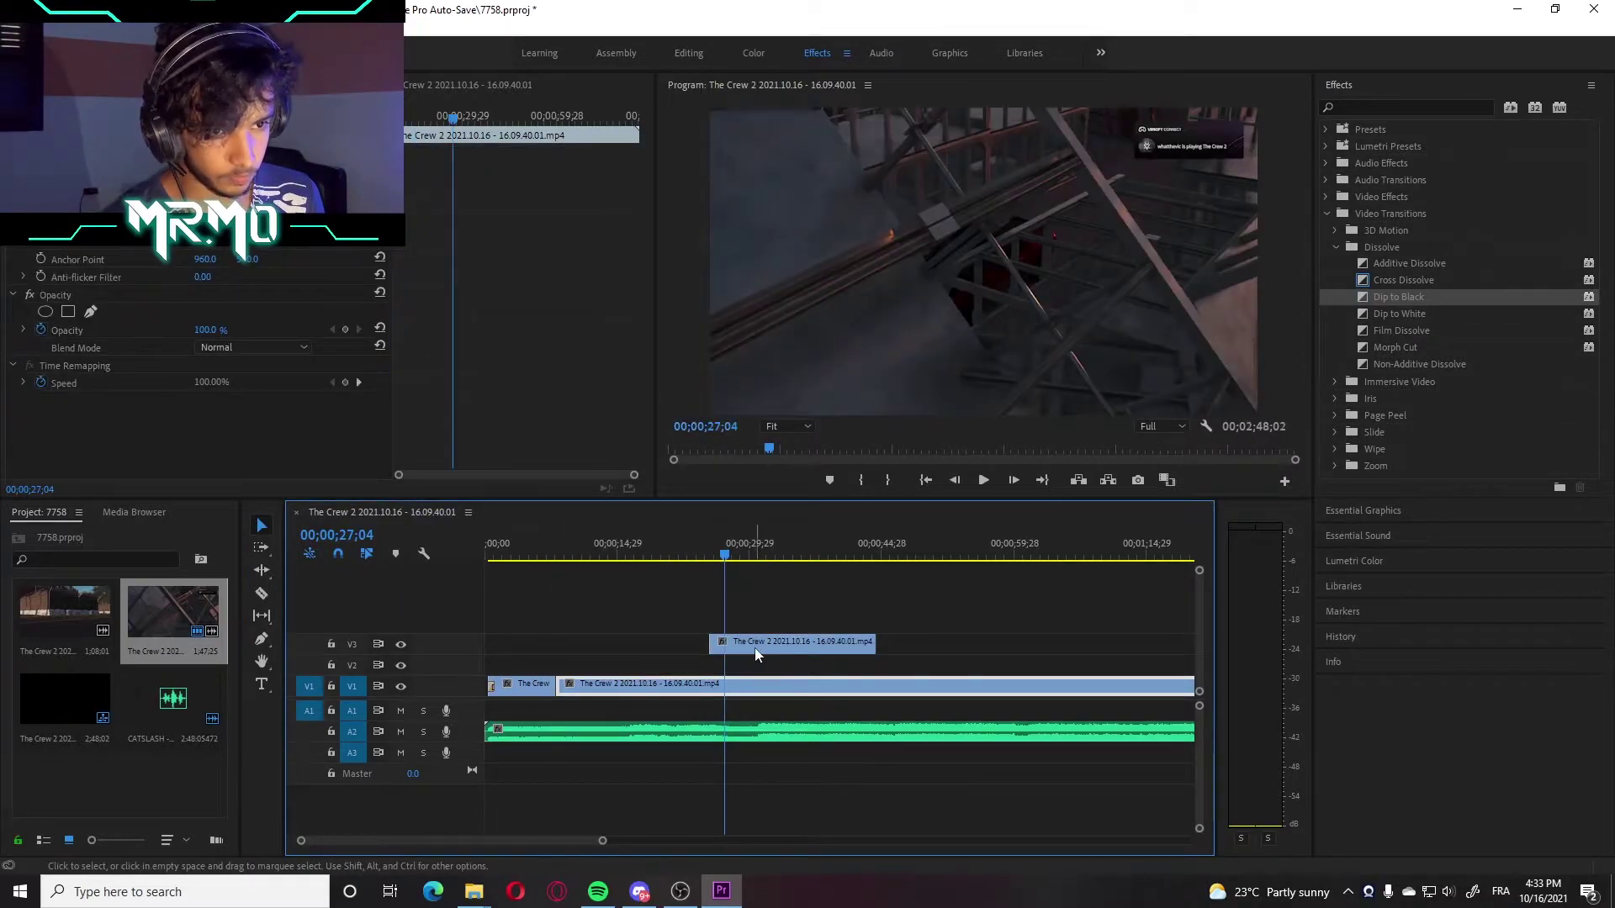
left_click_drag(758, 643, 818, 643)
Play back the cut near 00;00;08 on V1 repeatedly to check the shot change against the music
key("space")
left_click(543, 555)
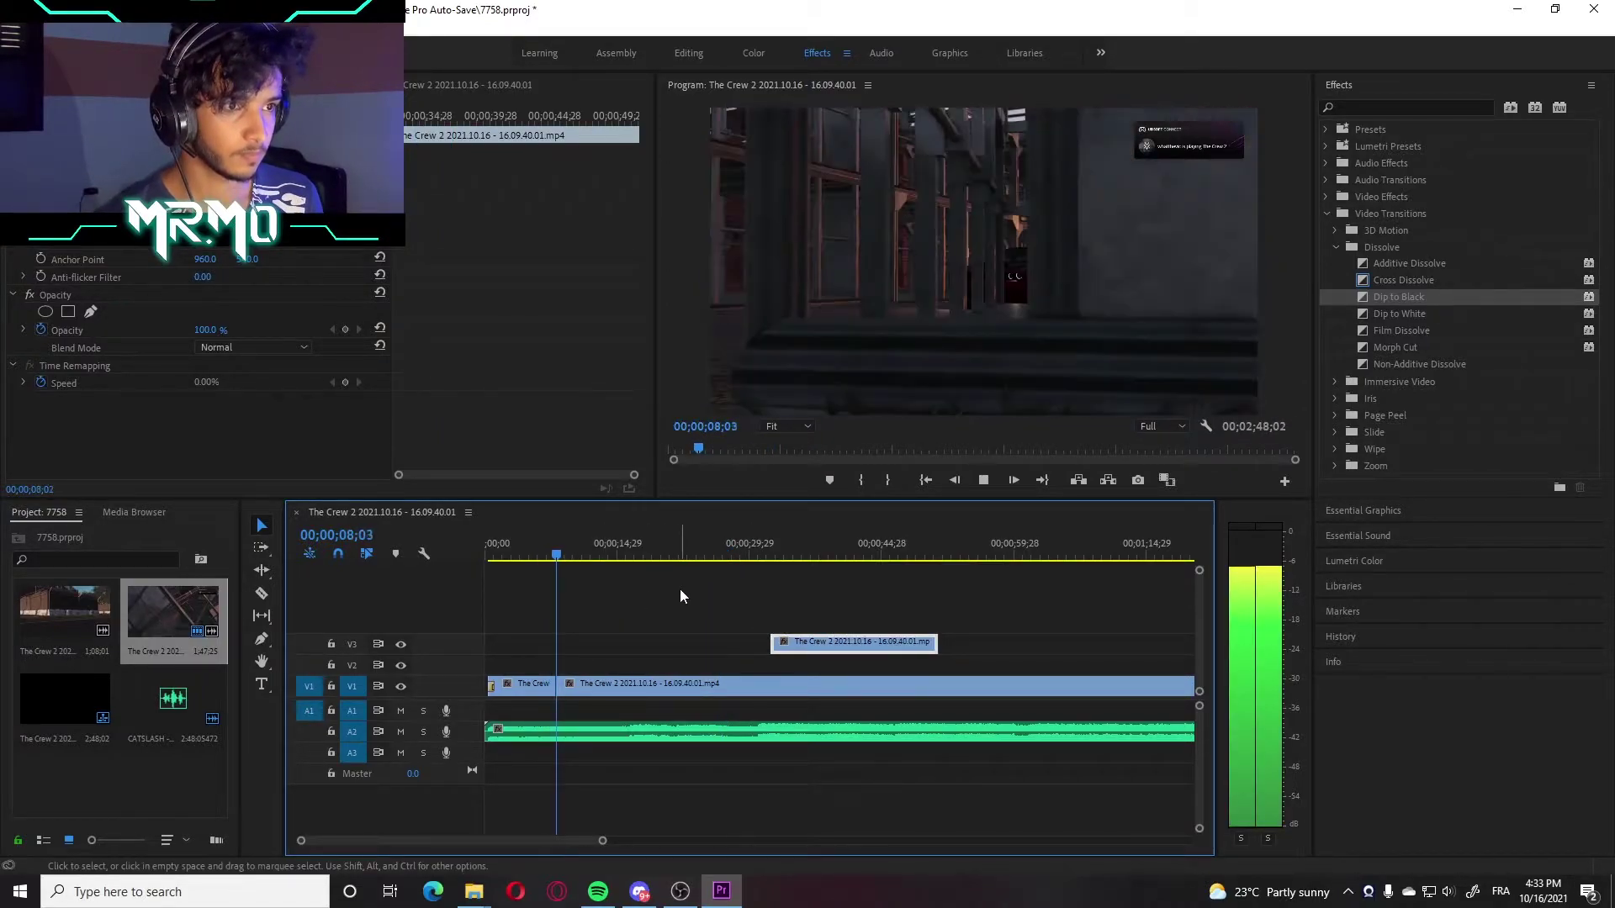
key("space")
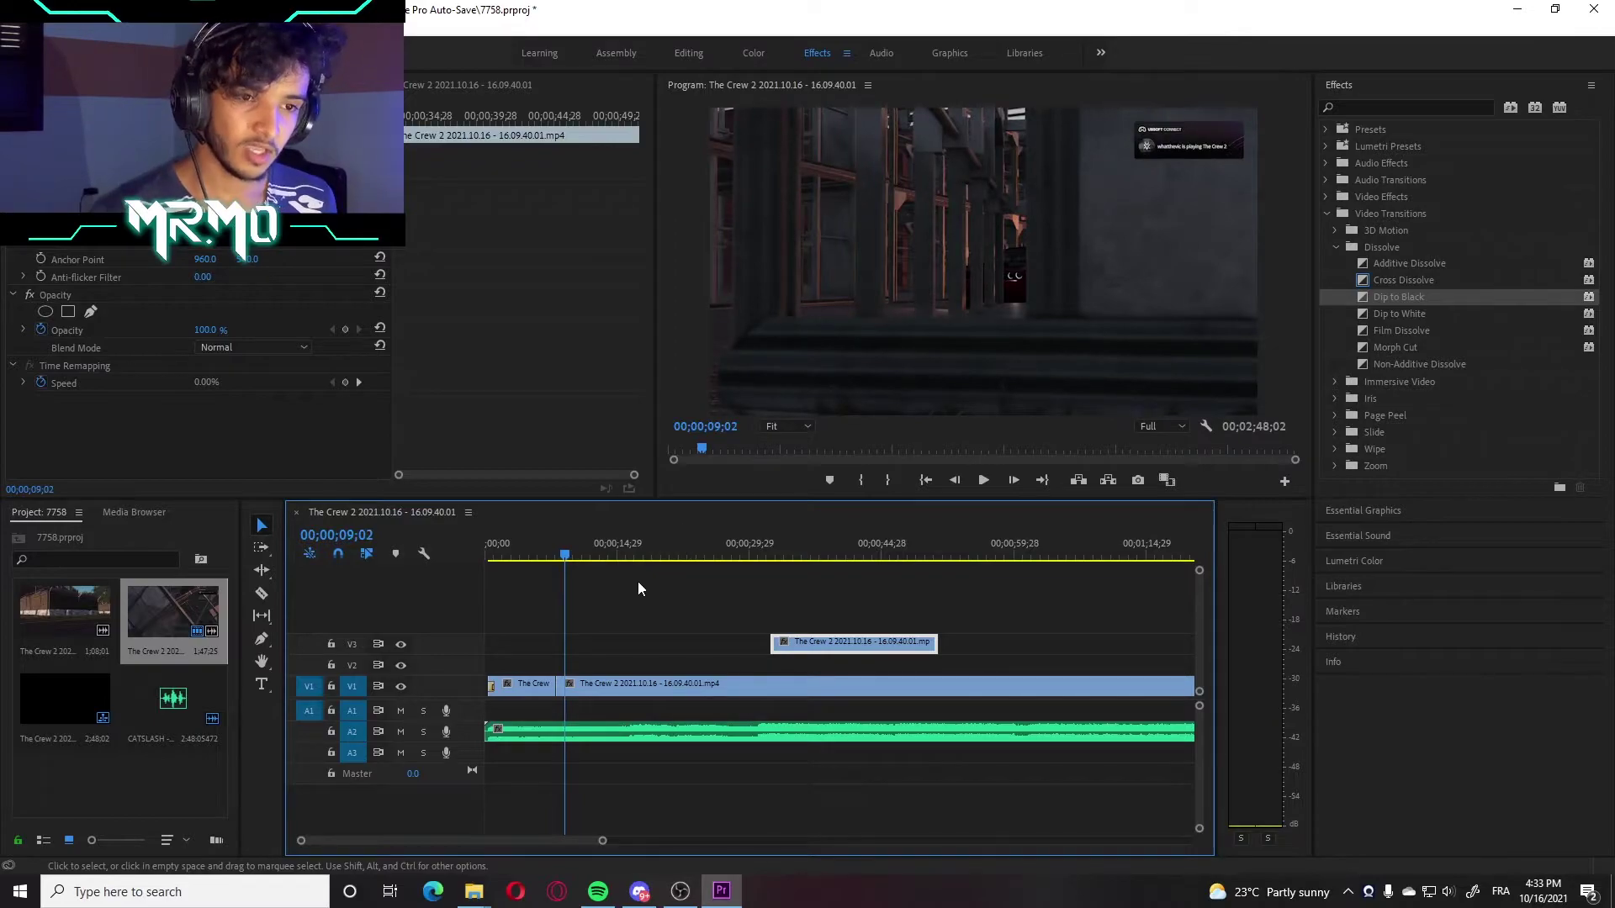
left_click(548, 558)
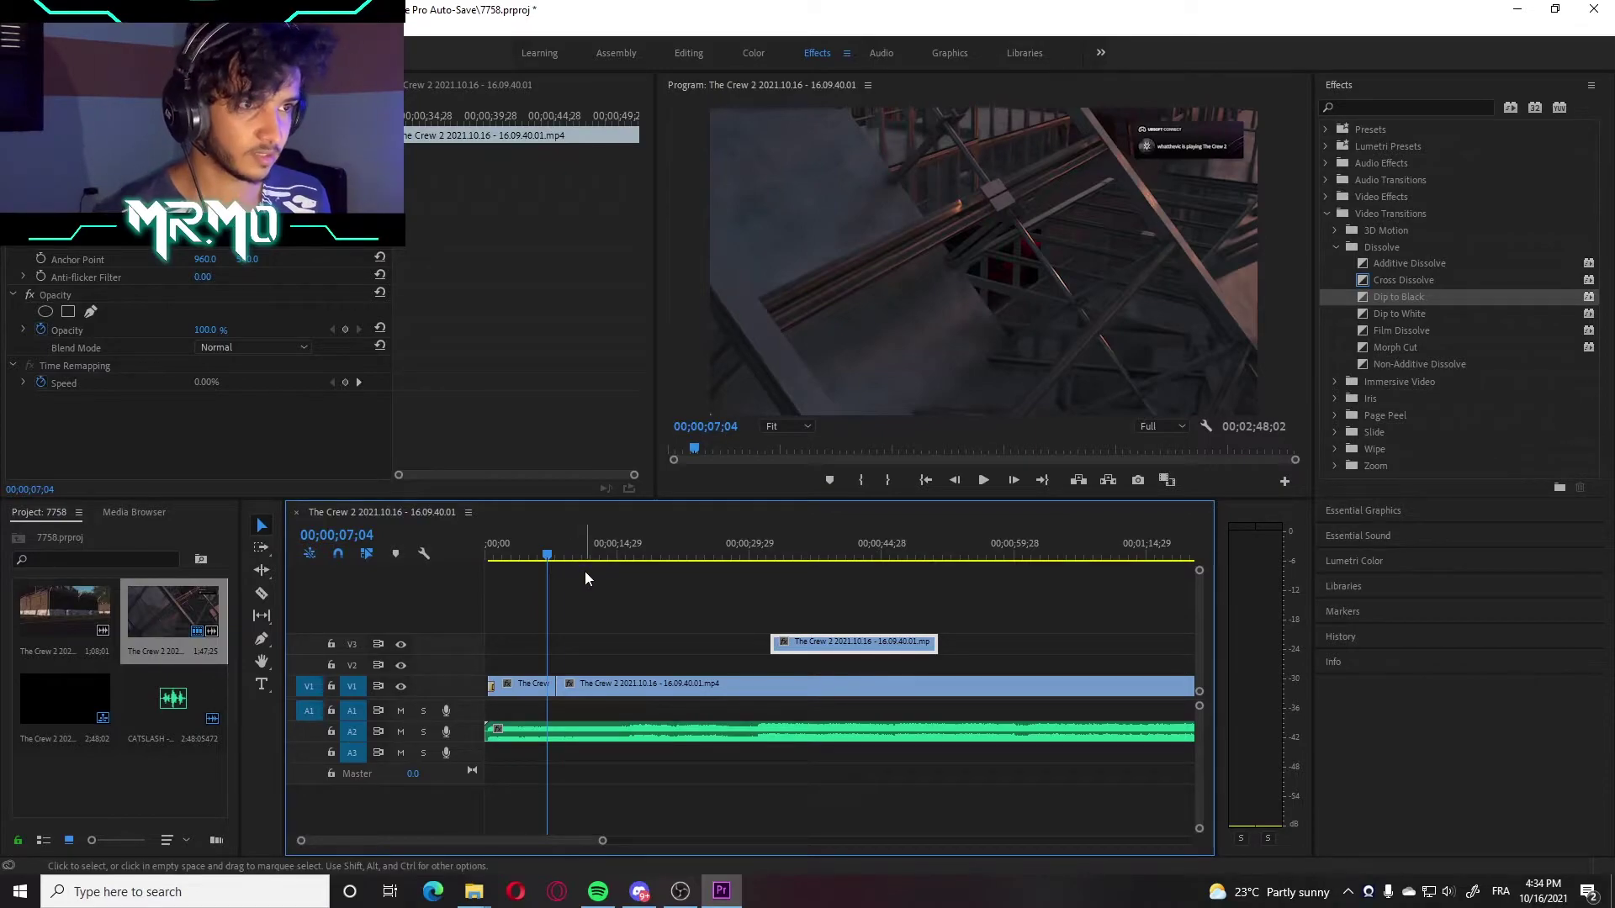
key("space")
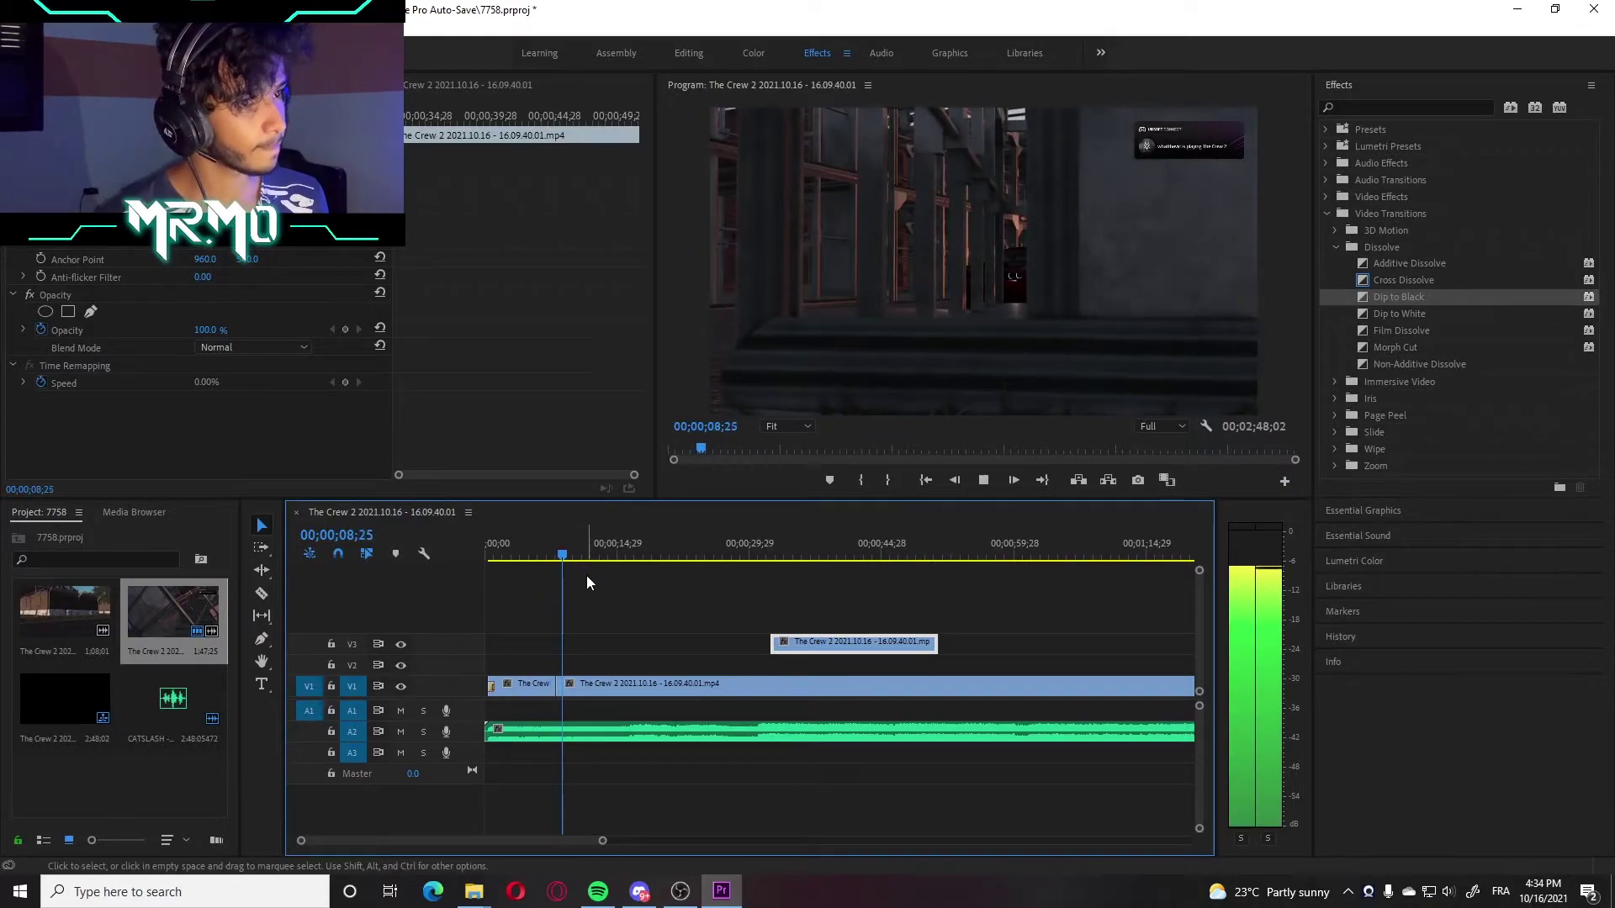
key("space")
left_click(551, 563)
key("space")
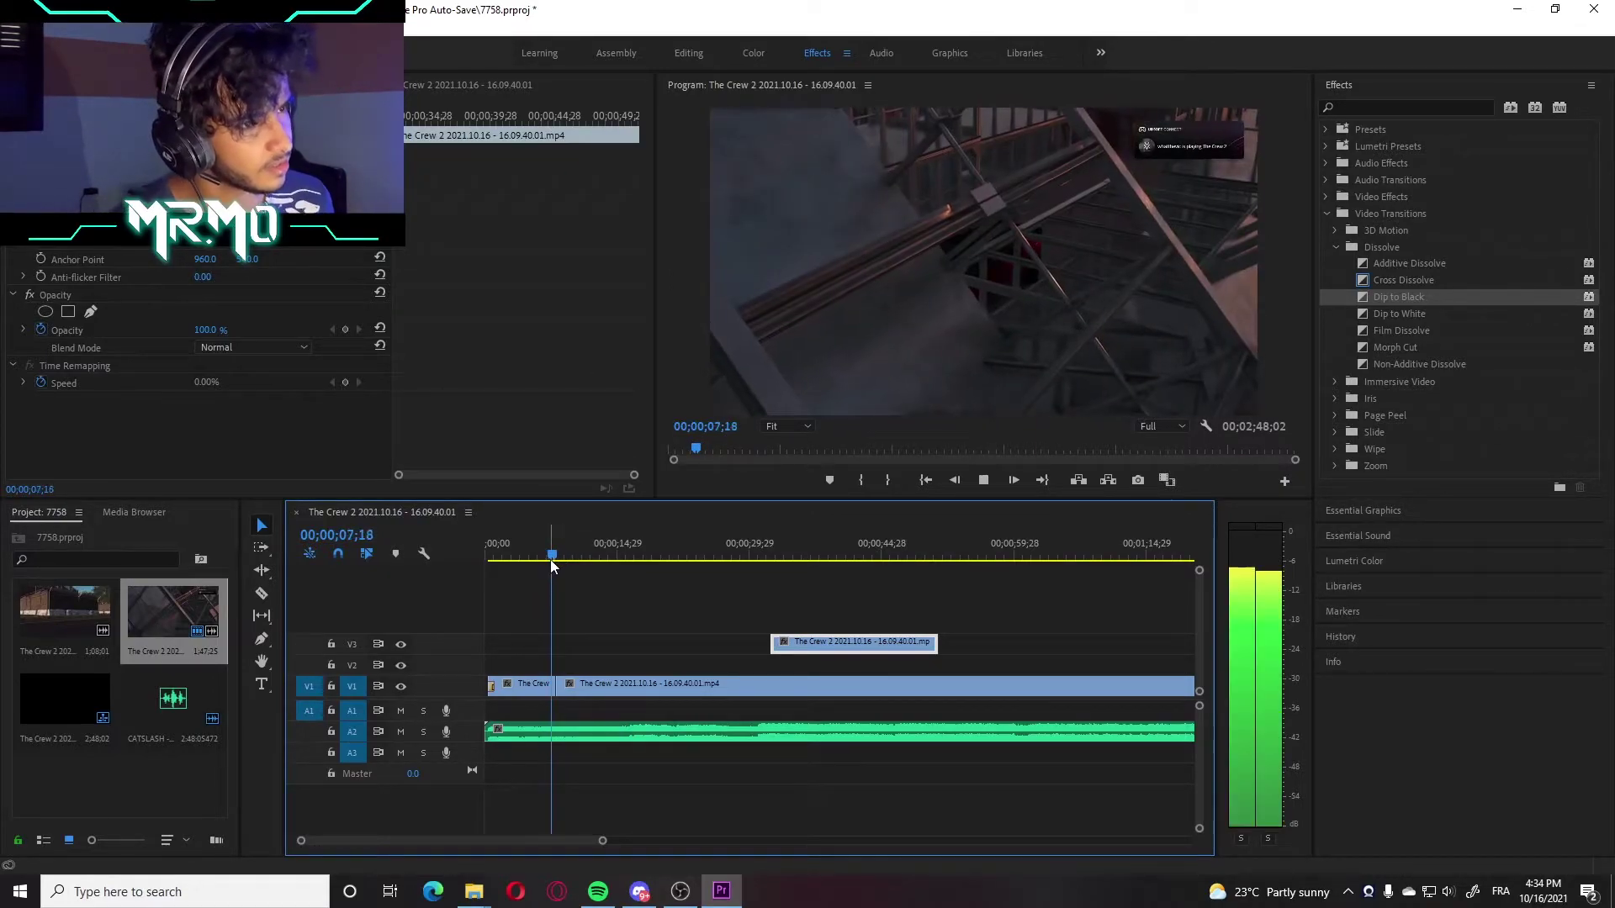
key("space")
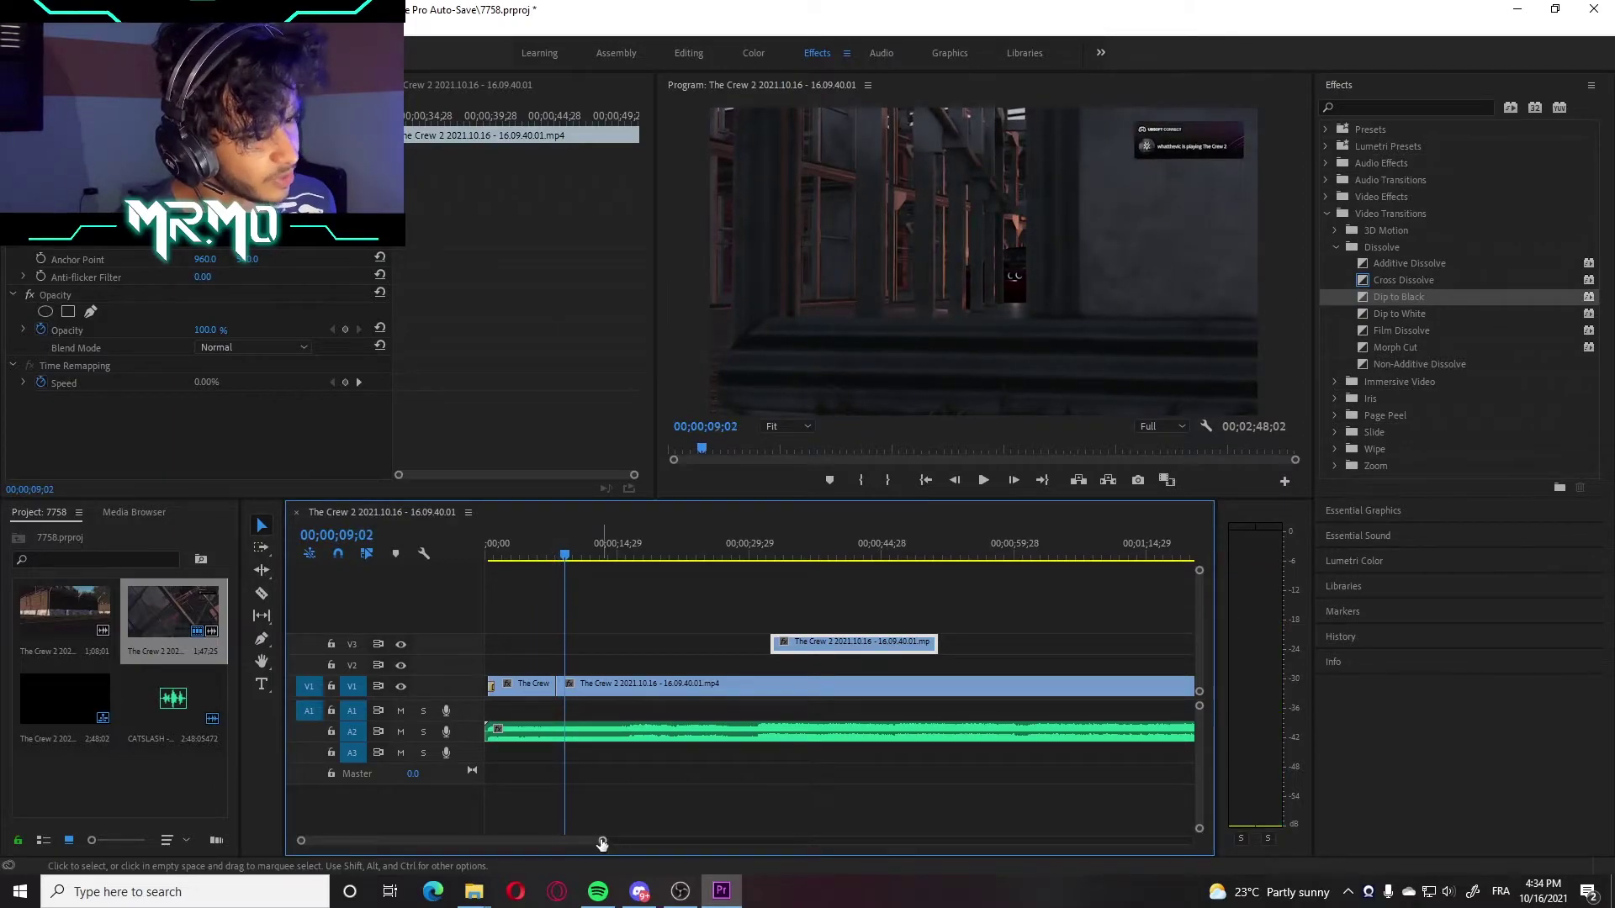
left_click_drag(602, 840, 500, 841)
left_click(670, 559)
left_click(641, 560)
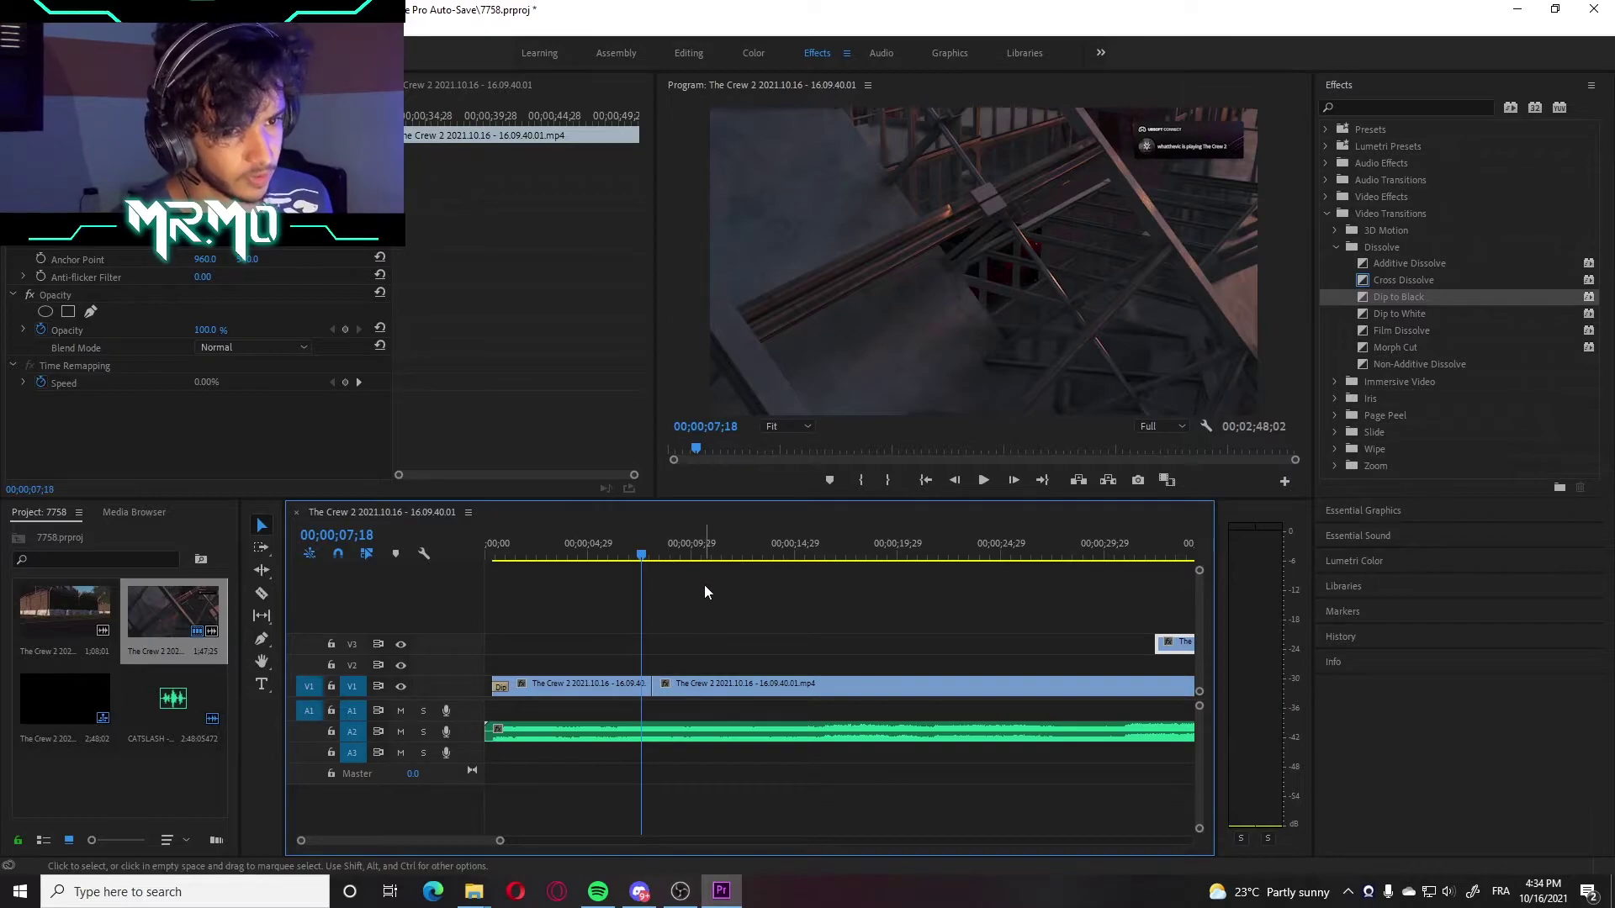
key("space")
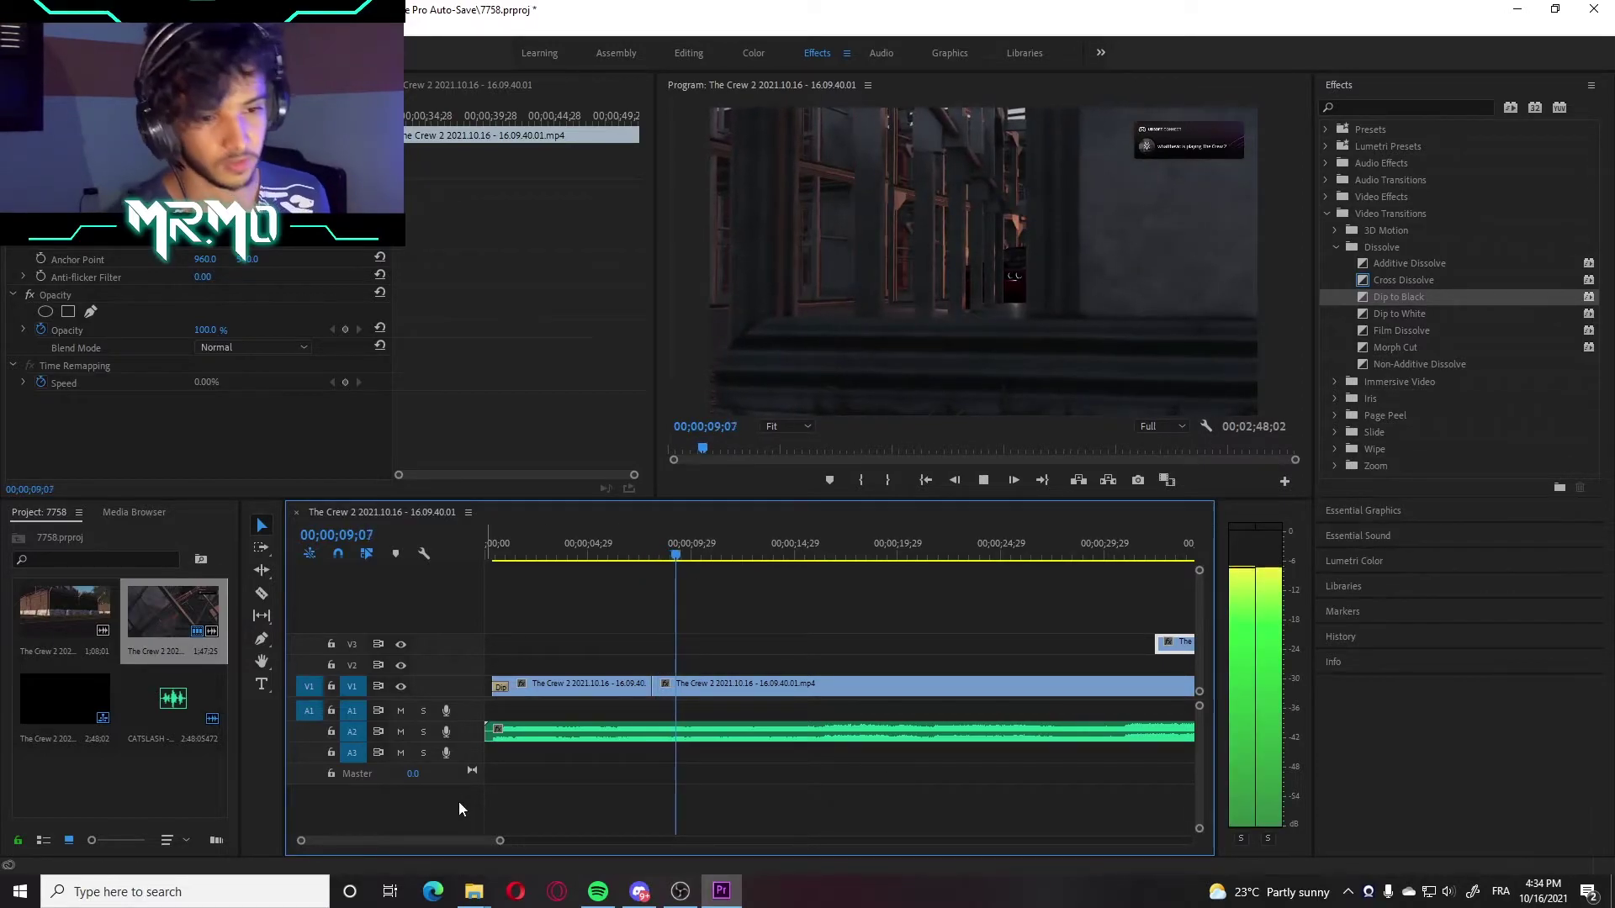
Play back V1 between about 00;00;13 and 00;00;16 repeatedly to locate the music change for the next cut
left_click_drag(500, 840, 563, 861)
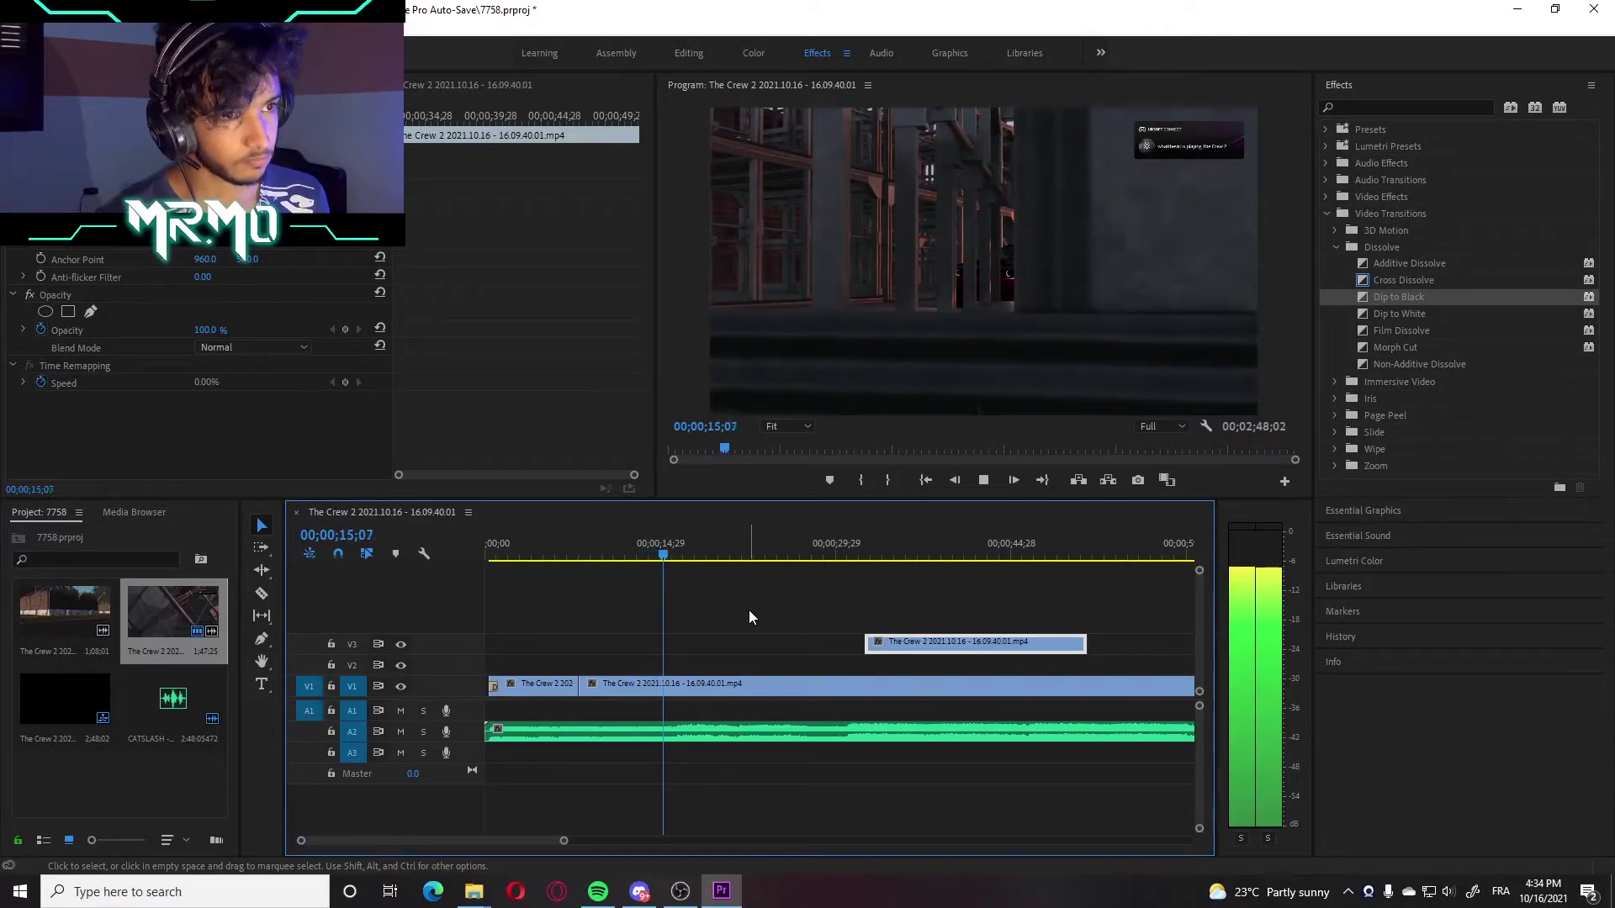
key("space")
key("space")
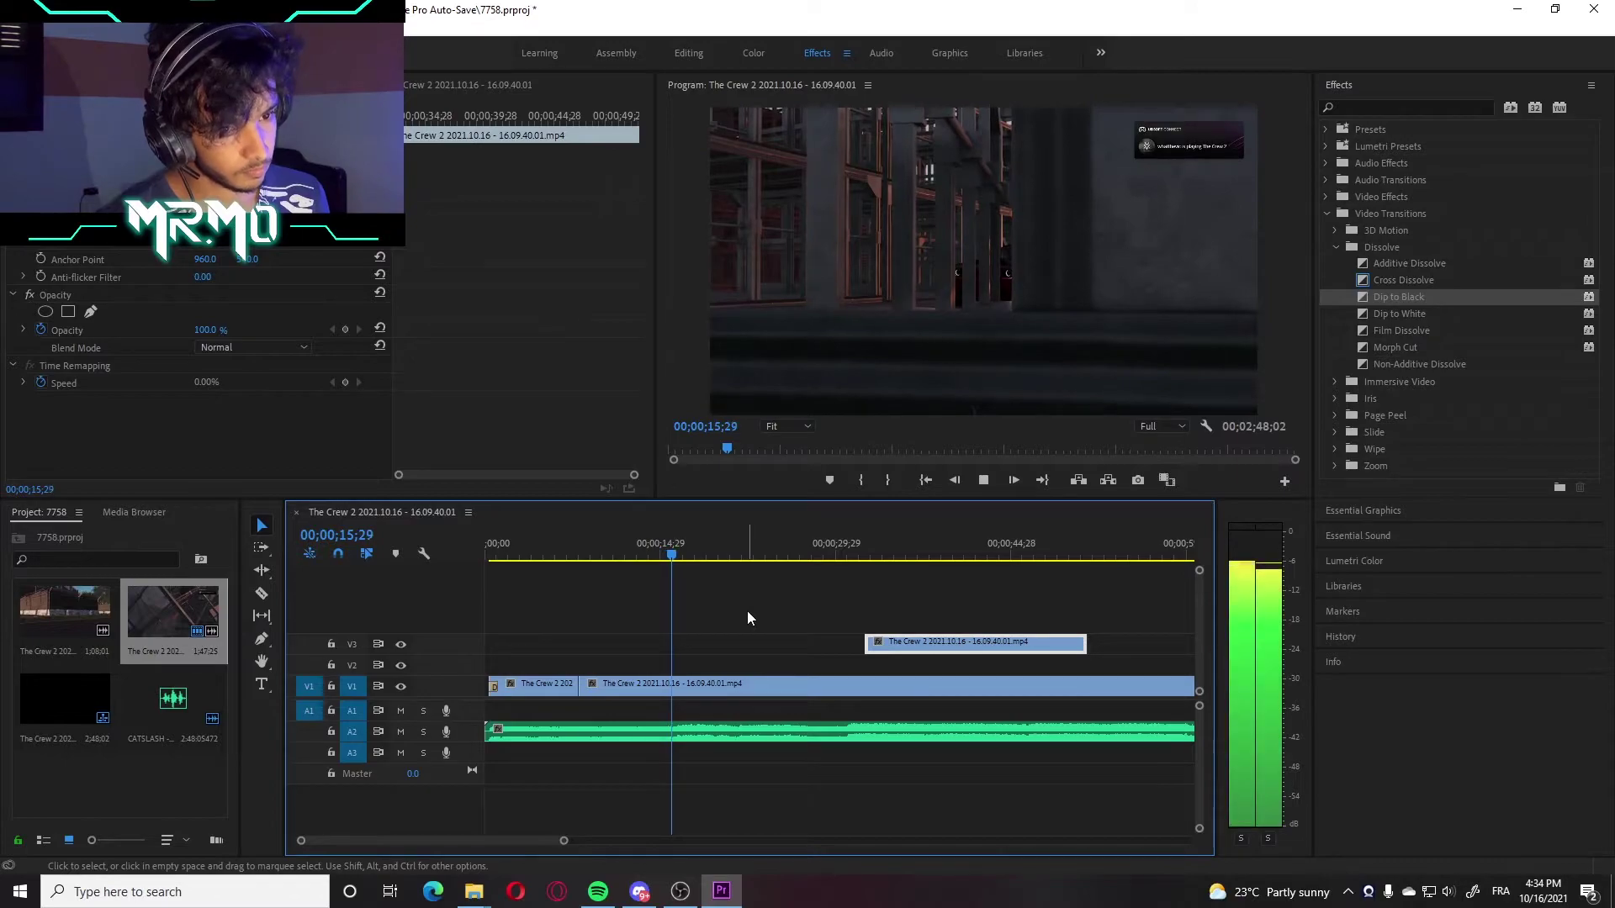
key("space")
left_click(668, 553)
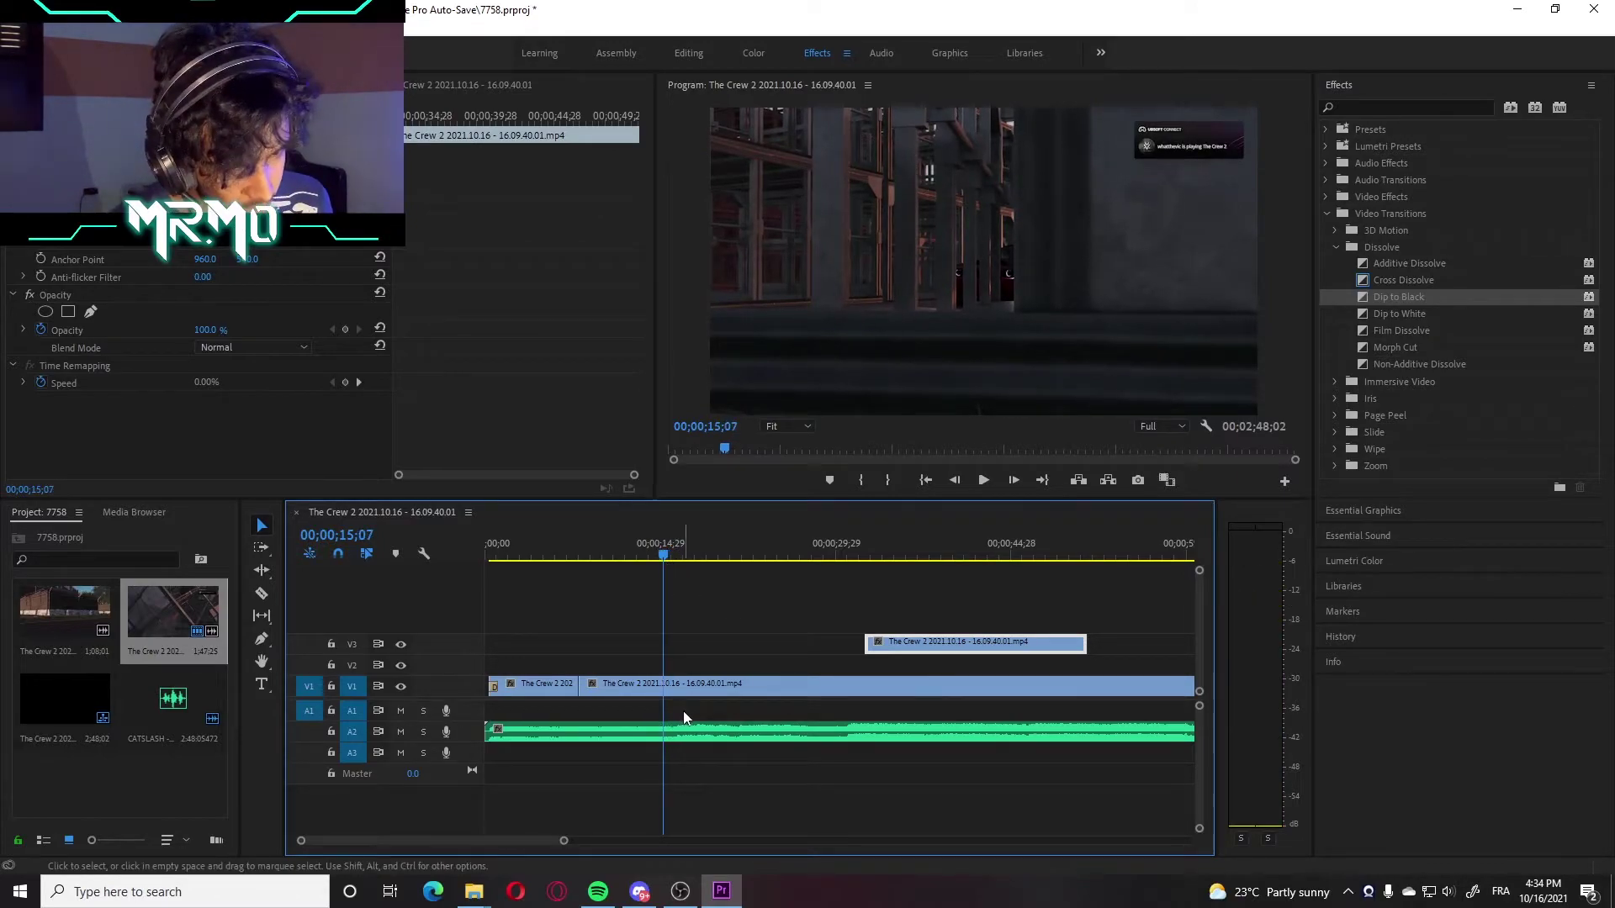
key("space")
key("space")
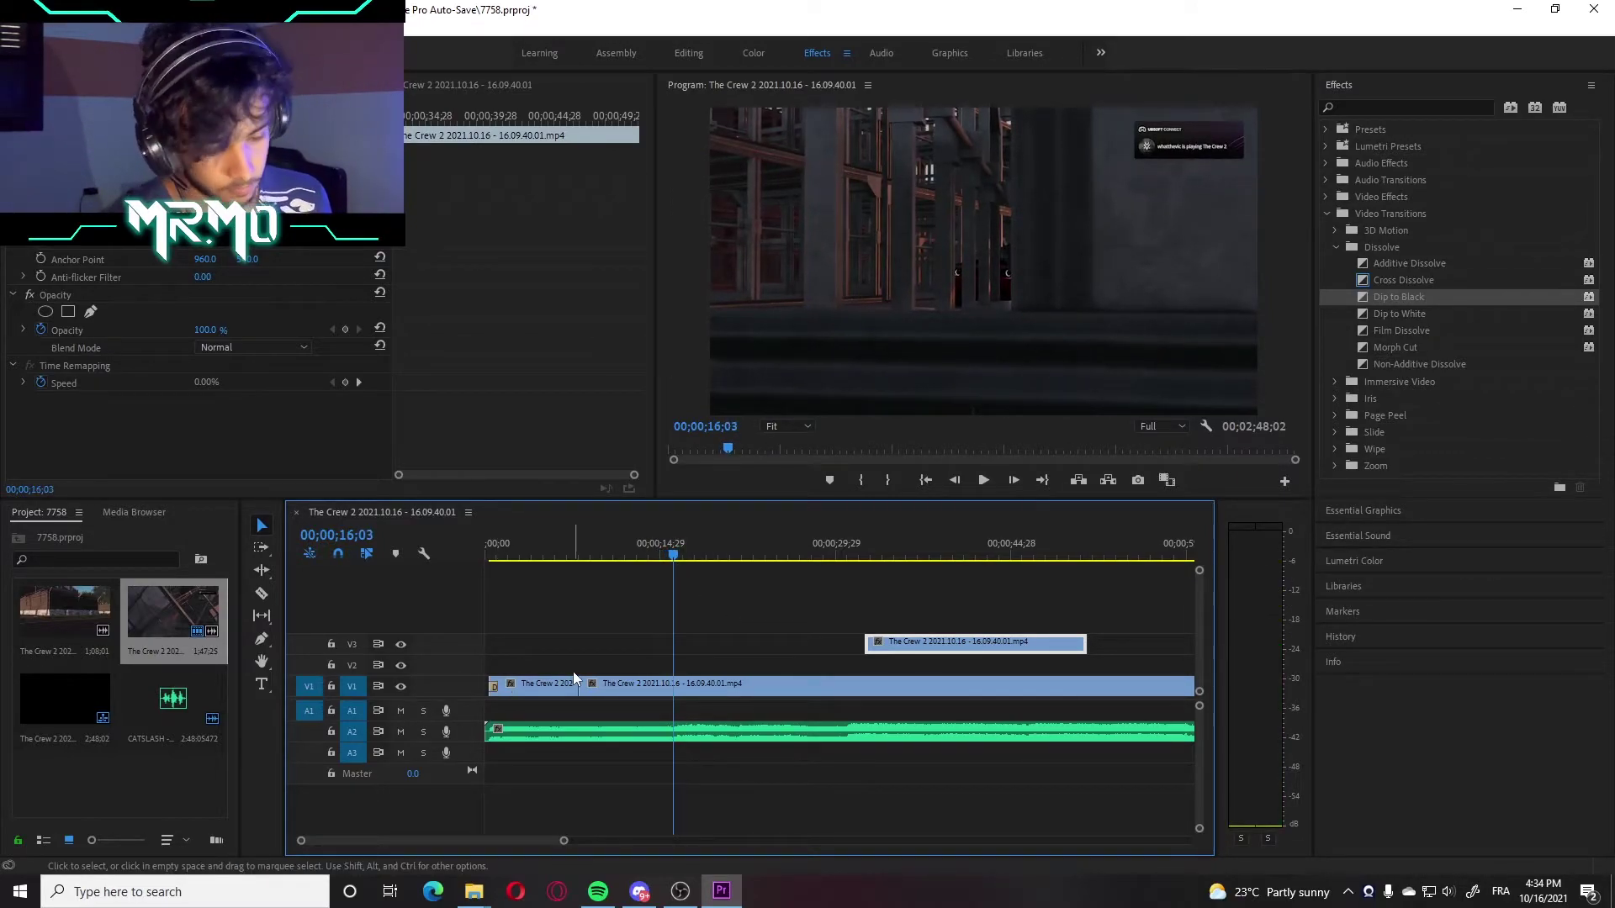
key("Left")
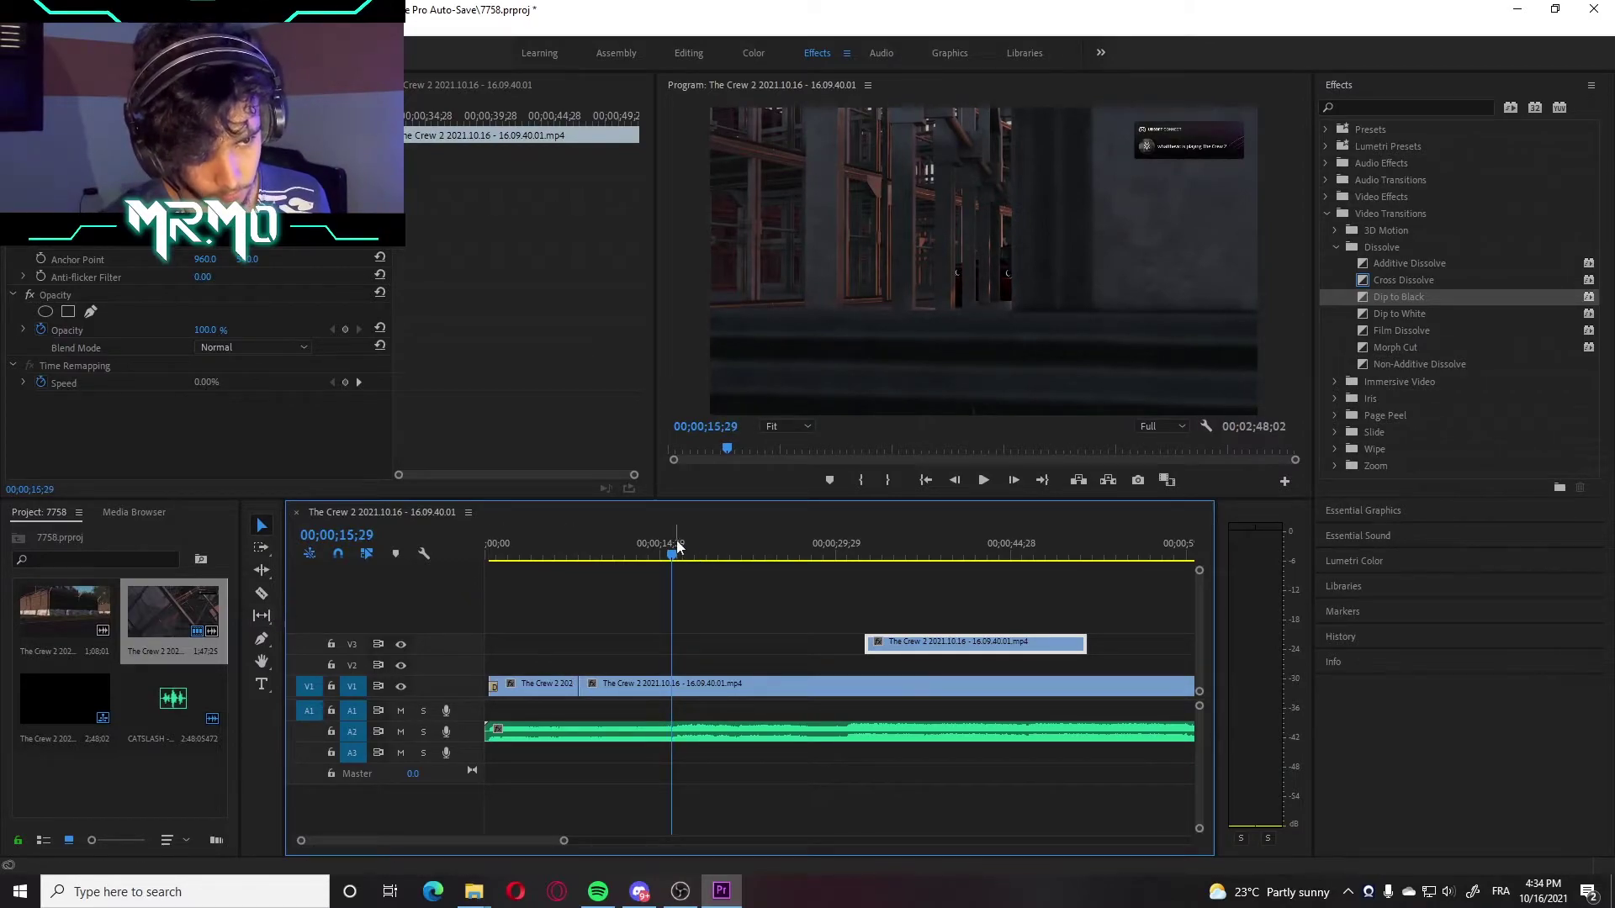
left_click(635, 555)
key("space")
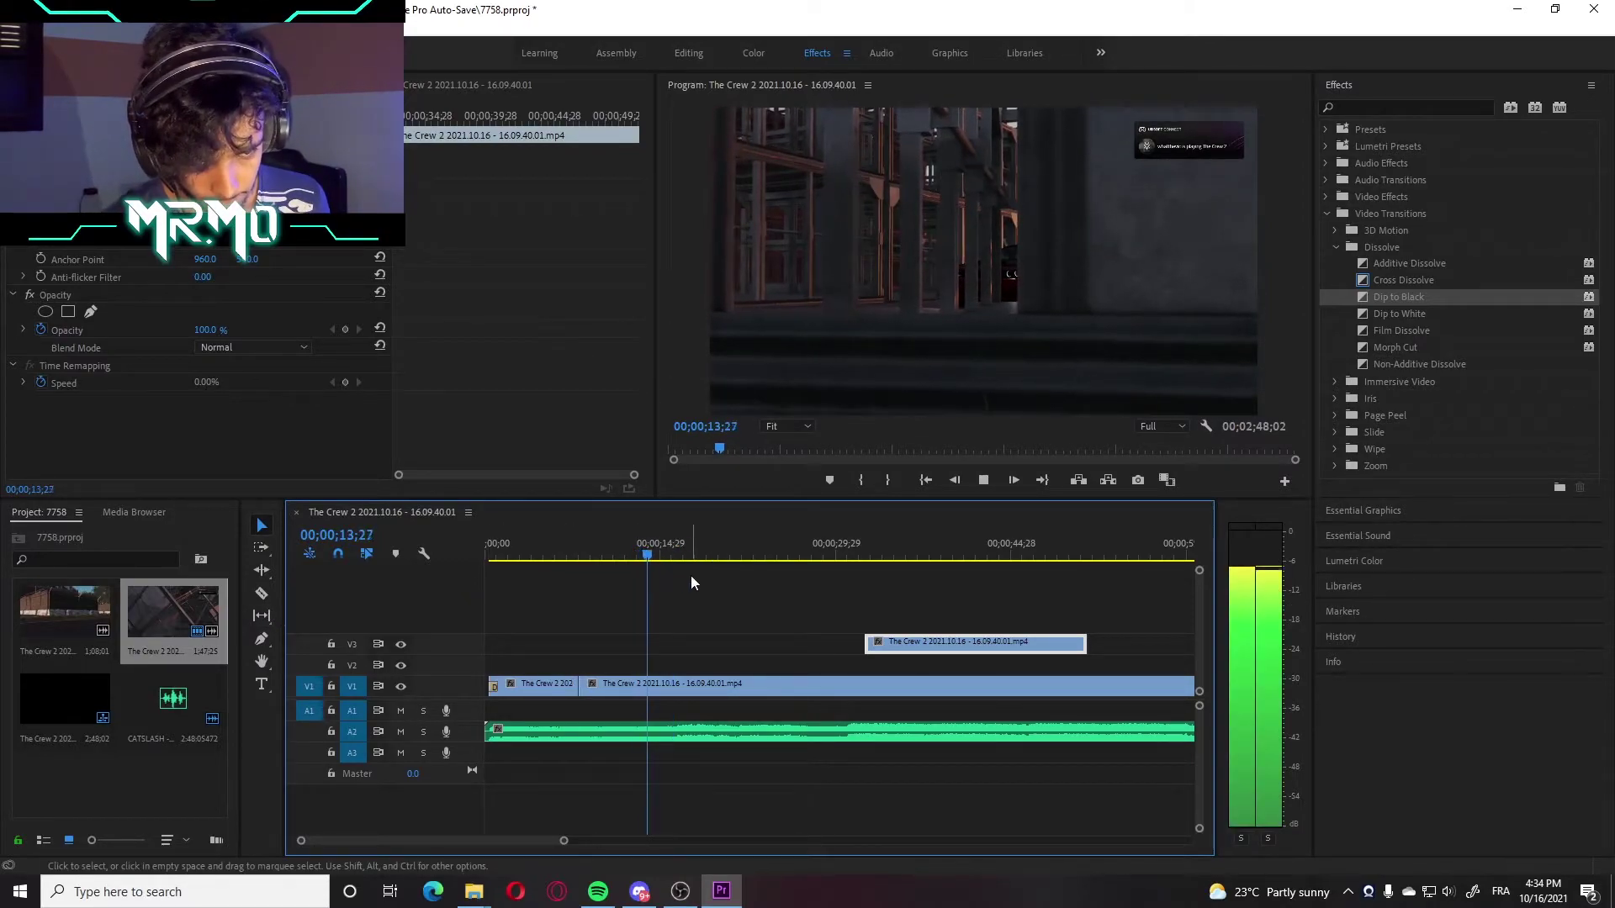
key("space")
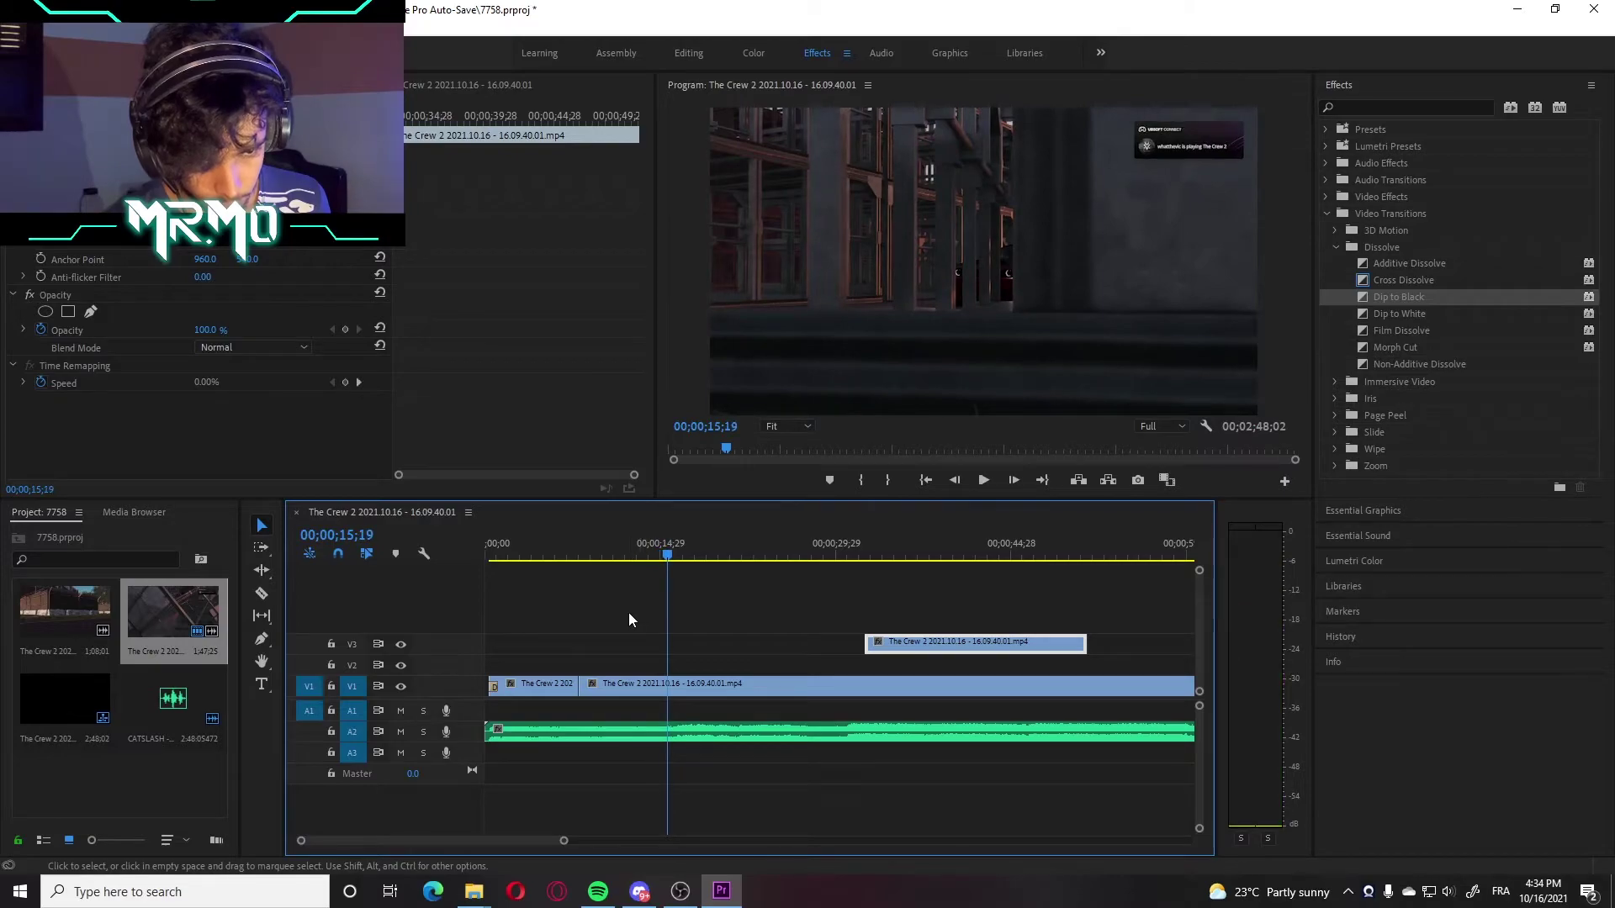
Cut the second V1 clip with the Razor tool at 00;00;15;26
key("Right")
key("Right")
key("Right")
key("Right")
key("Right")
key("Right")
key("Right")
left_click(262, 593)
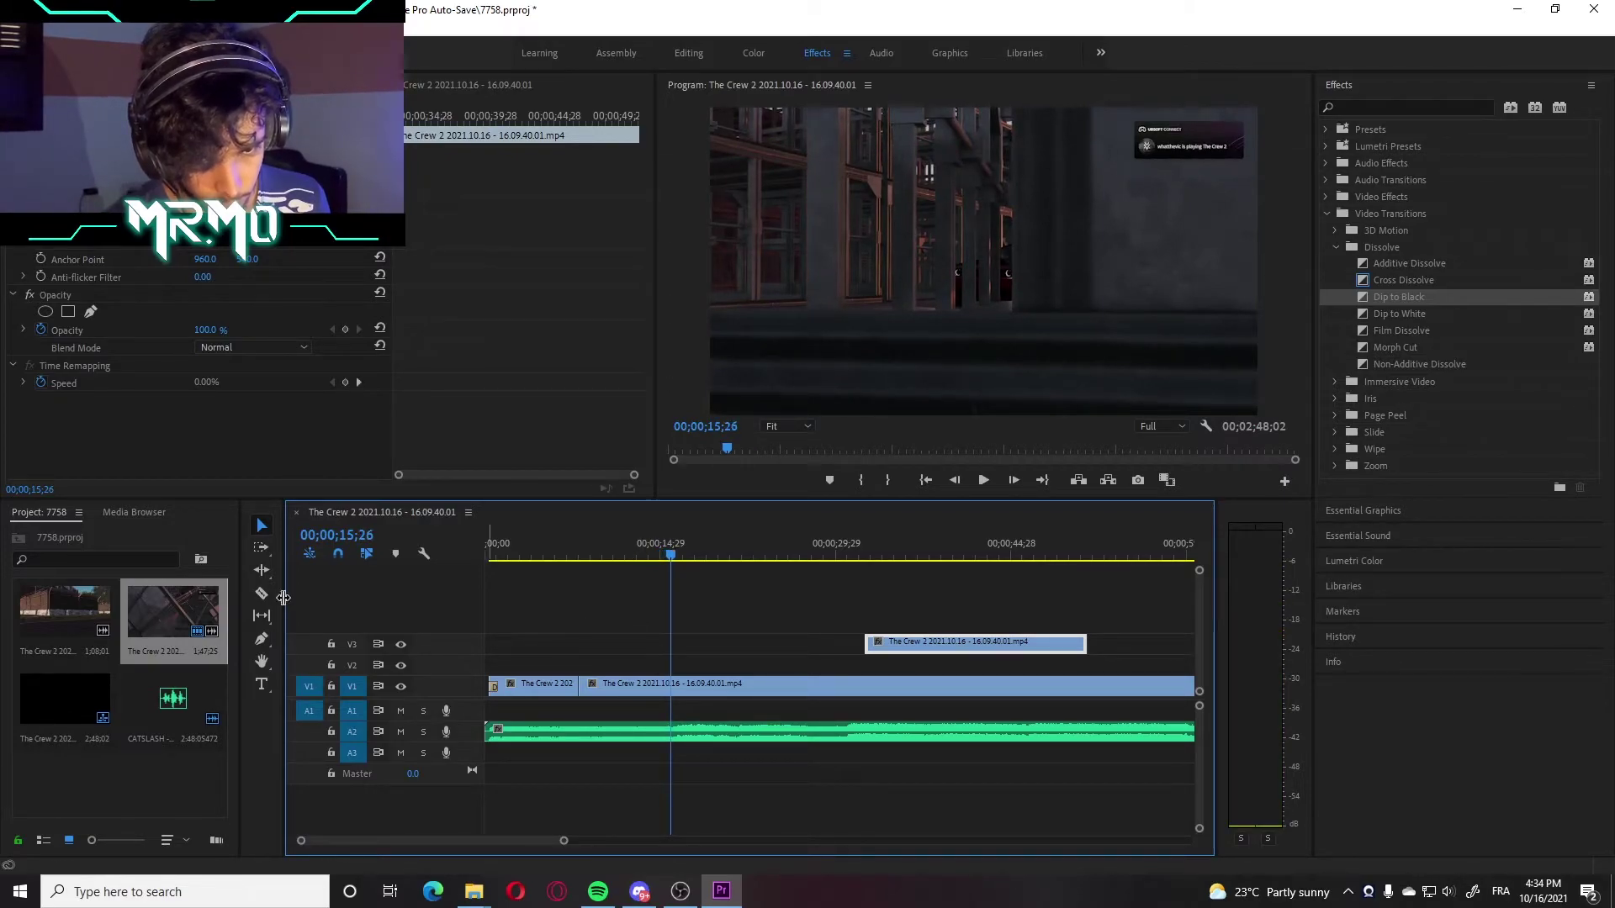
left_click(679, 683)
Split V1 again at 00;00;17;02 and set the short segment between the cuts aside on V4, closing the gap on V1
scroll(634, 591, "down", 3)
left_click_drag(634, 557, 559, 602)
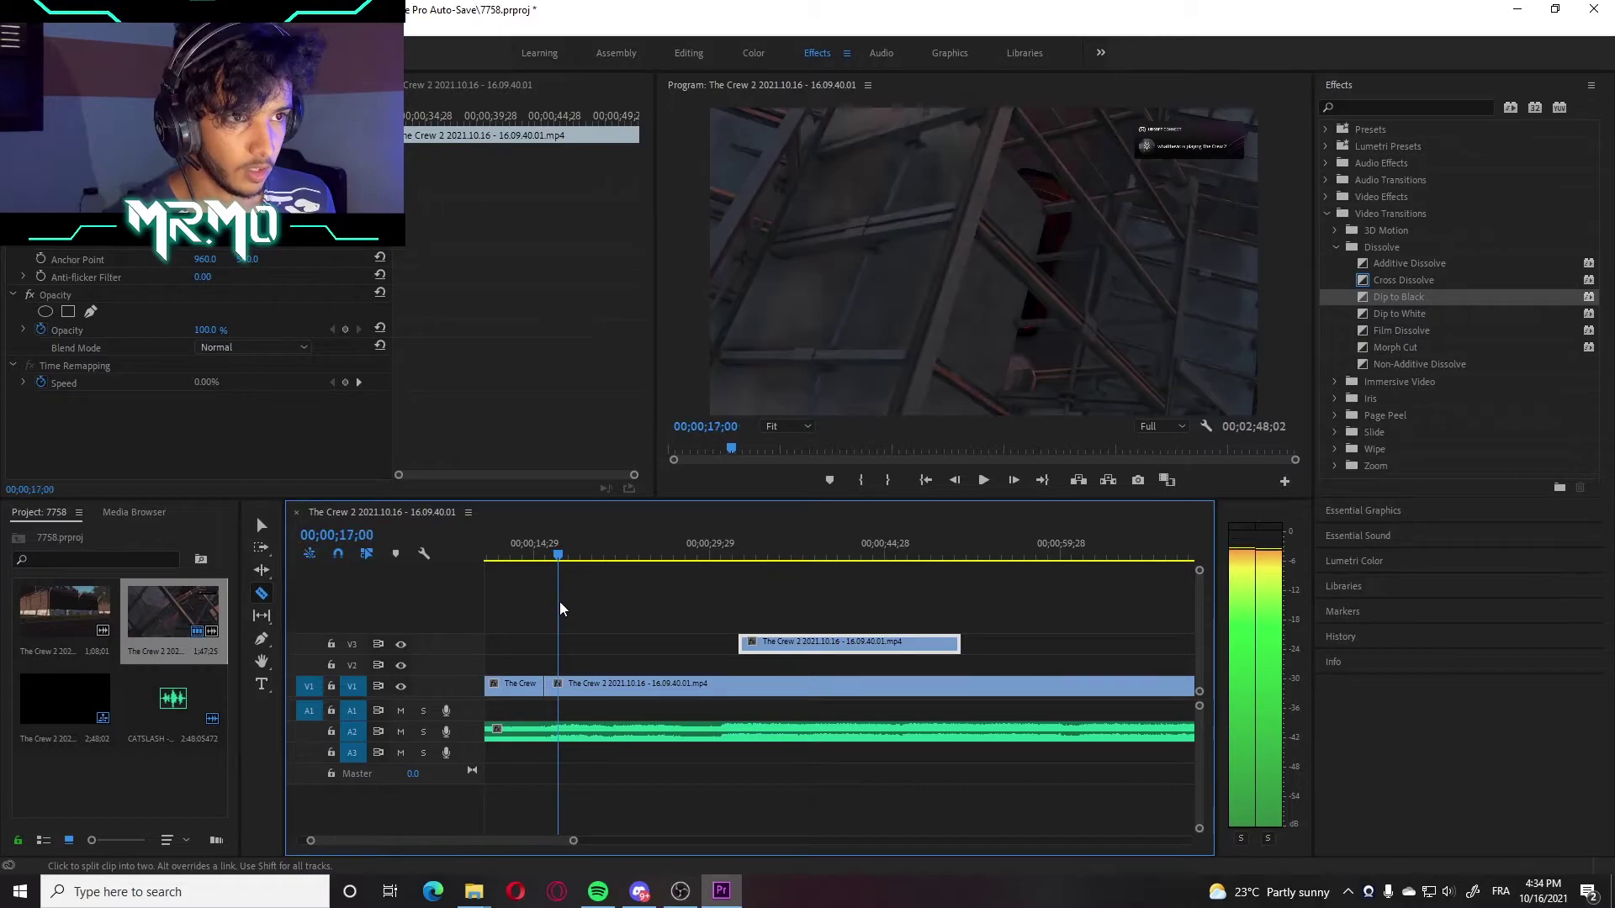
left_click(559, 683)
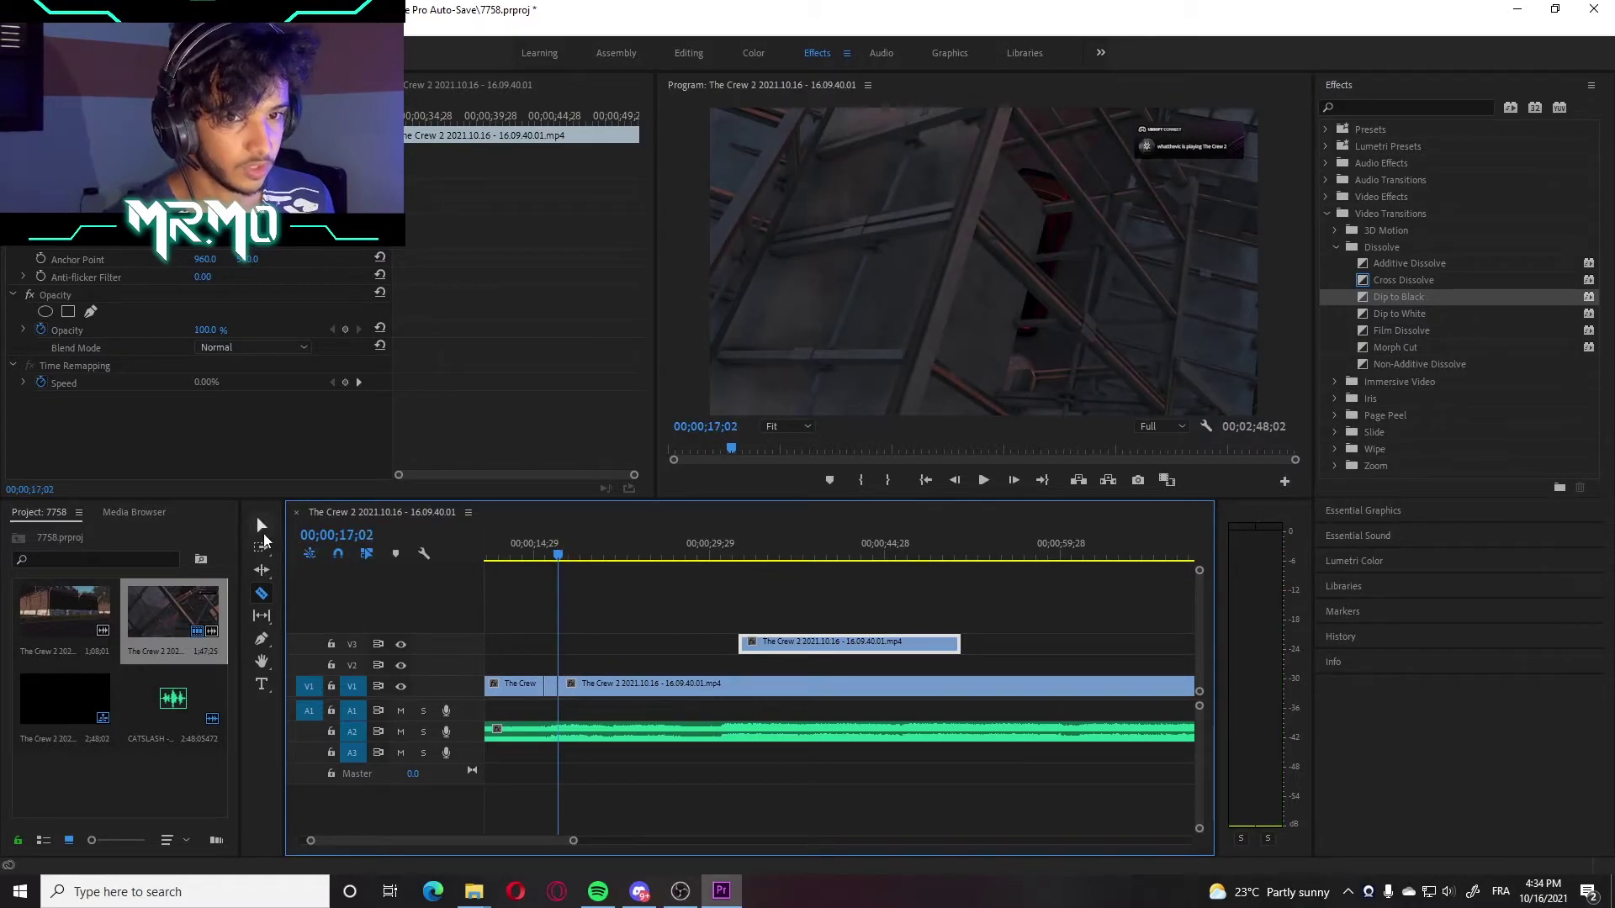
left_click(262, 524)
left_click_drag(552, 685, 980, 624)
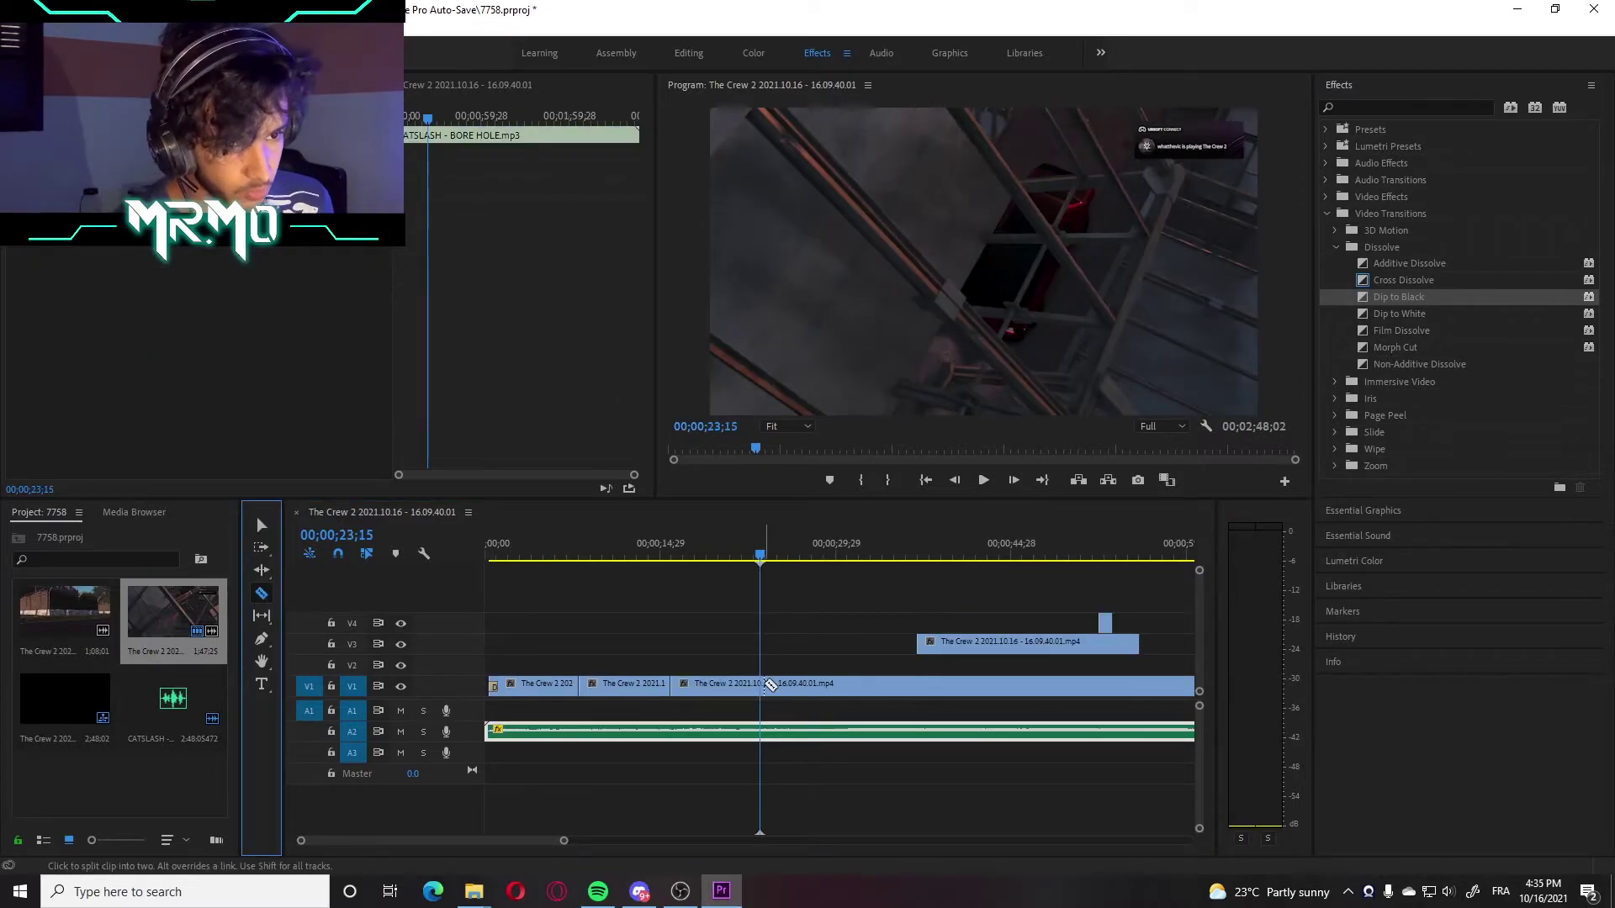
Cut the V1 footage at 00;00;23;15 and shift the remaining part further along V1, leaving a gap after the cut
left_click(769, 684)
left_click(259, 522)
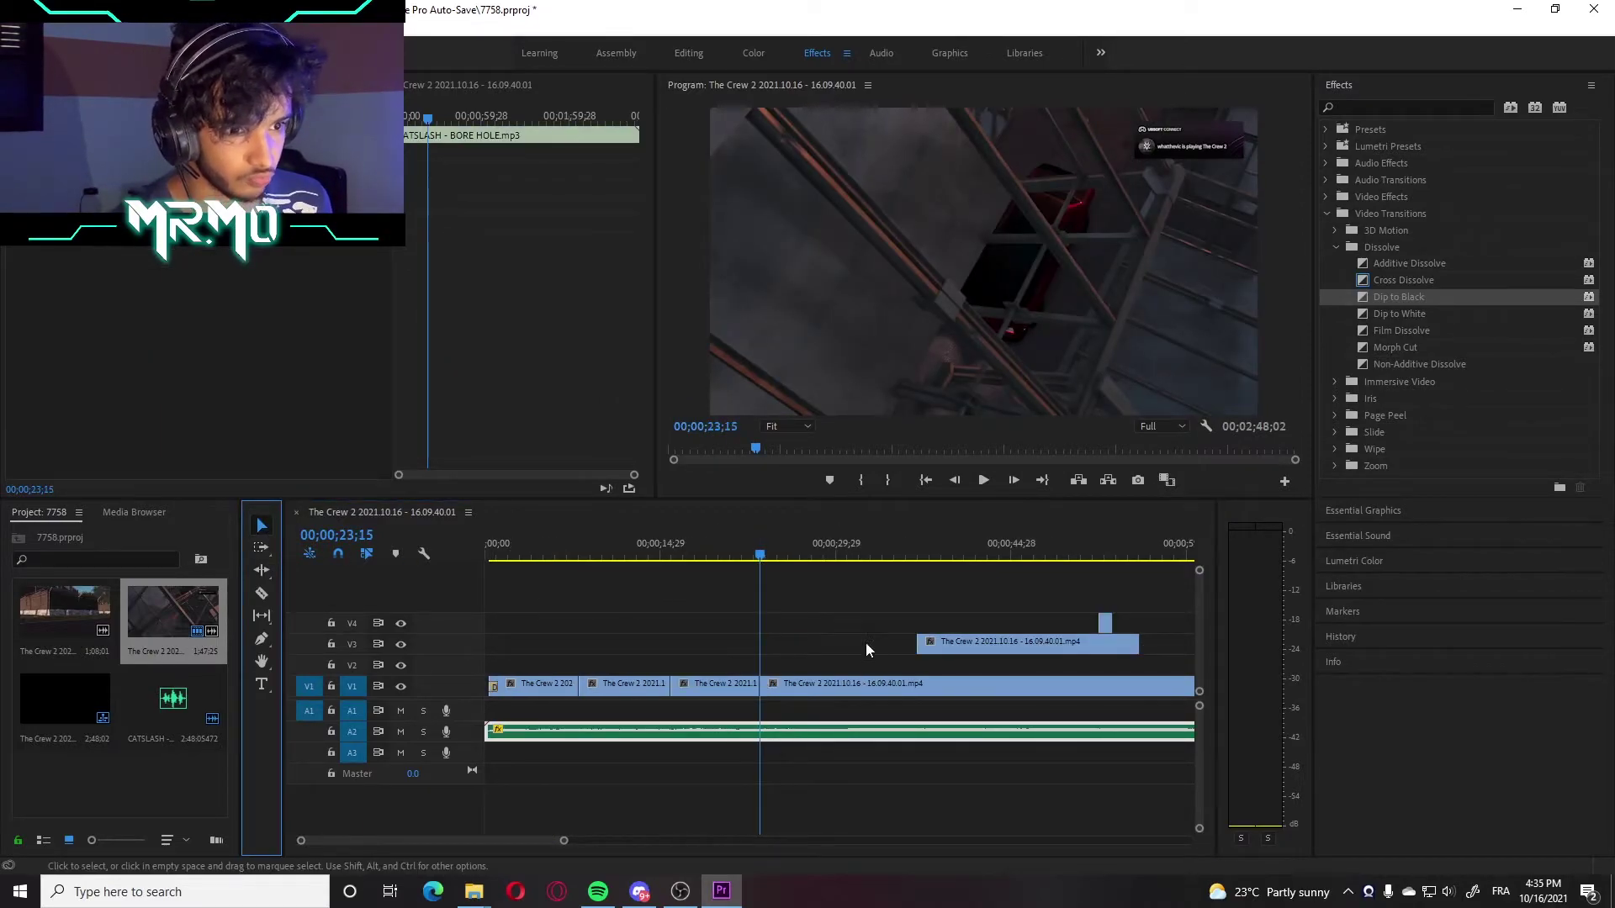
left_click_drag(833, 684, 983, 698)
Duplicate the V1 segment ending at 00;00;23;15 directly after itself and apply Reverse Speed at 100% to the copy
left_click(730, 685)
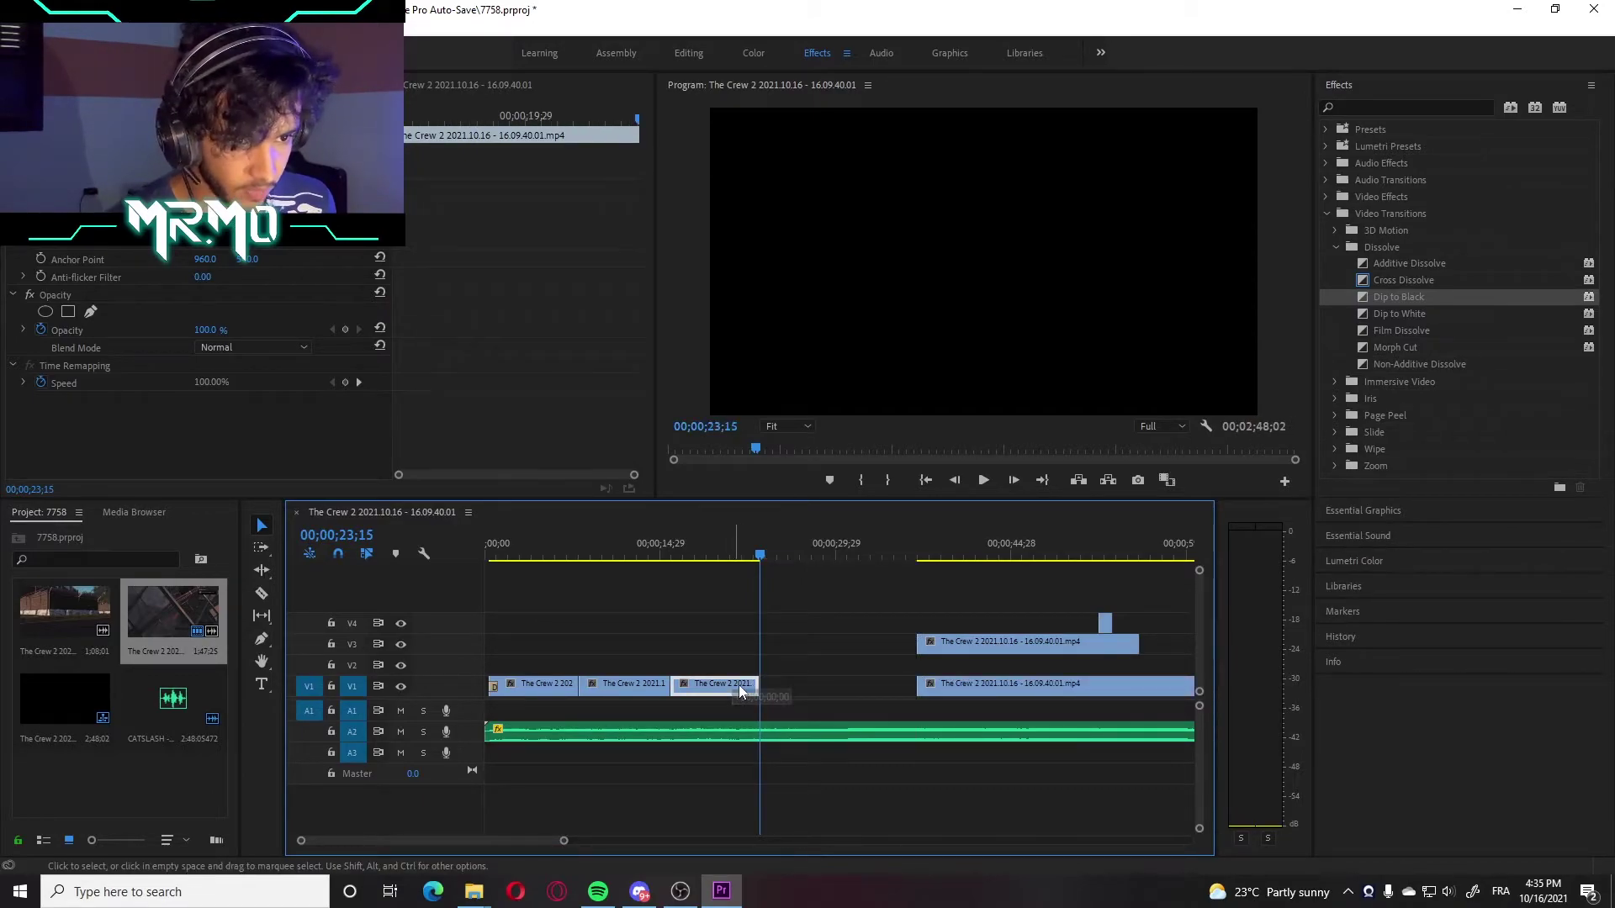
left_click_drag(738, 690, 828, 691)
right_click(820, 685)
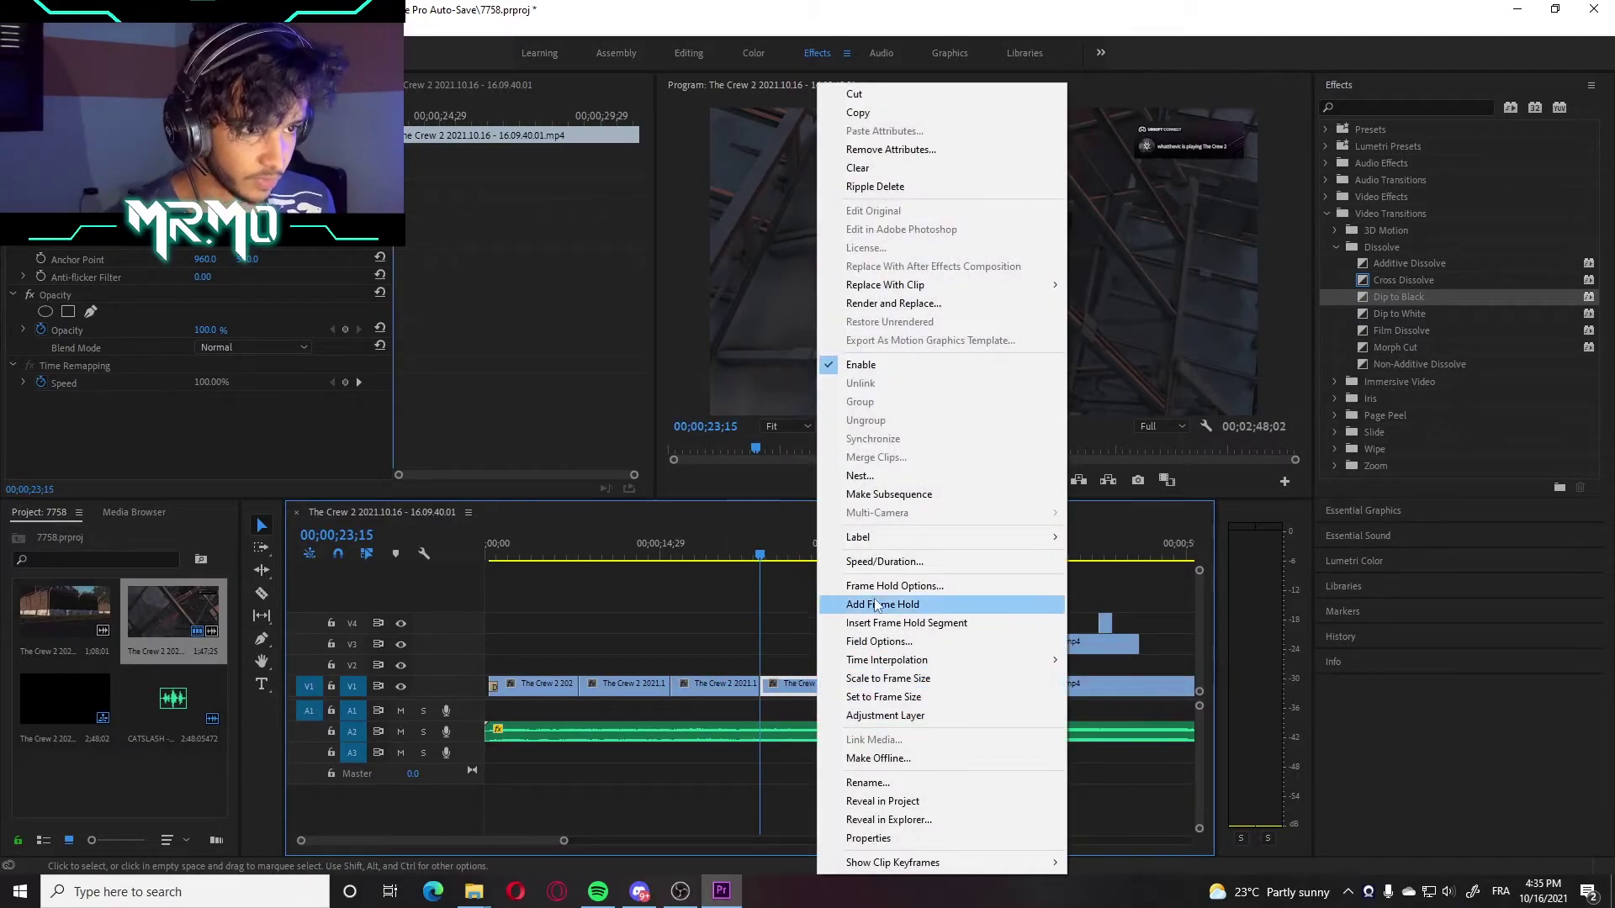
left_click(892, 562)
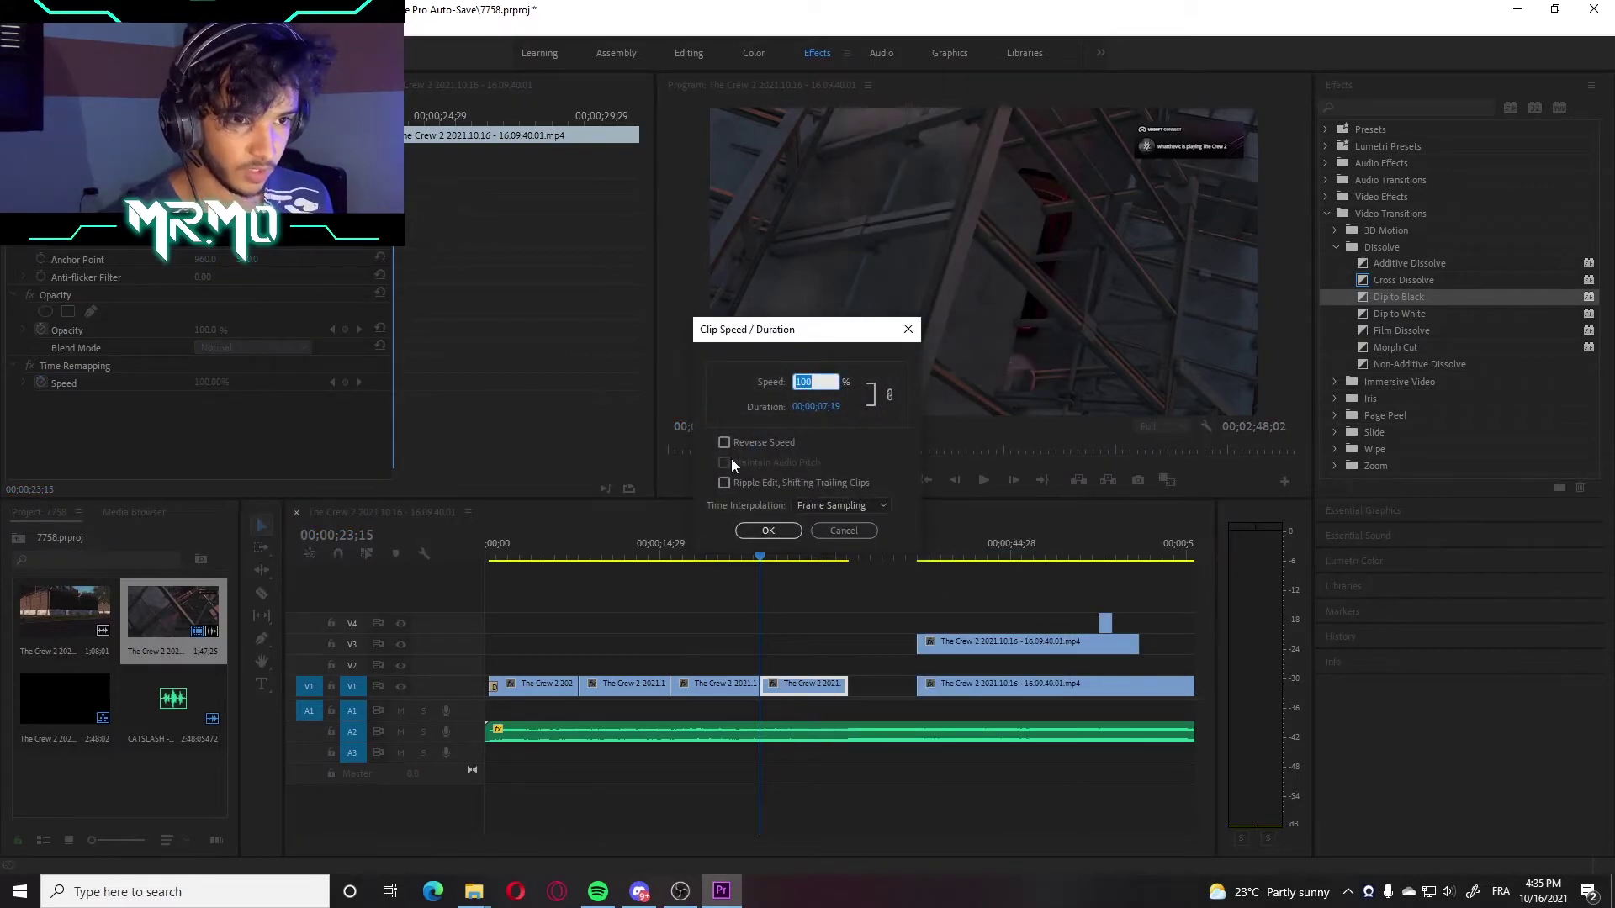
left_click(789, 533)
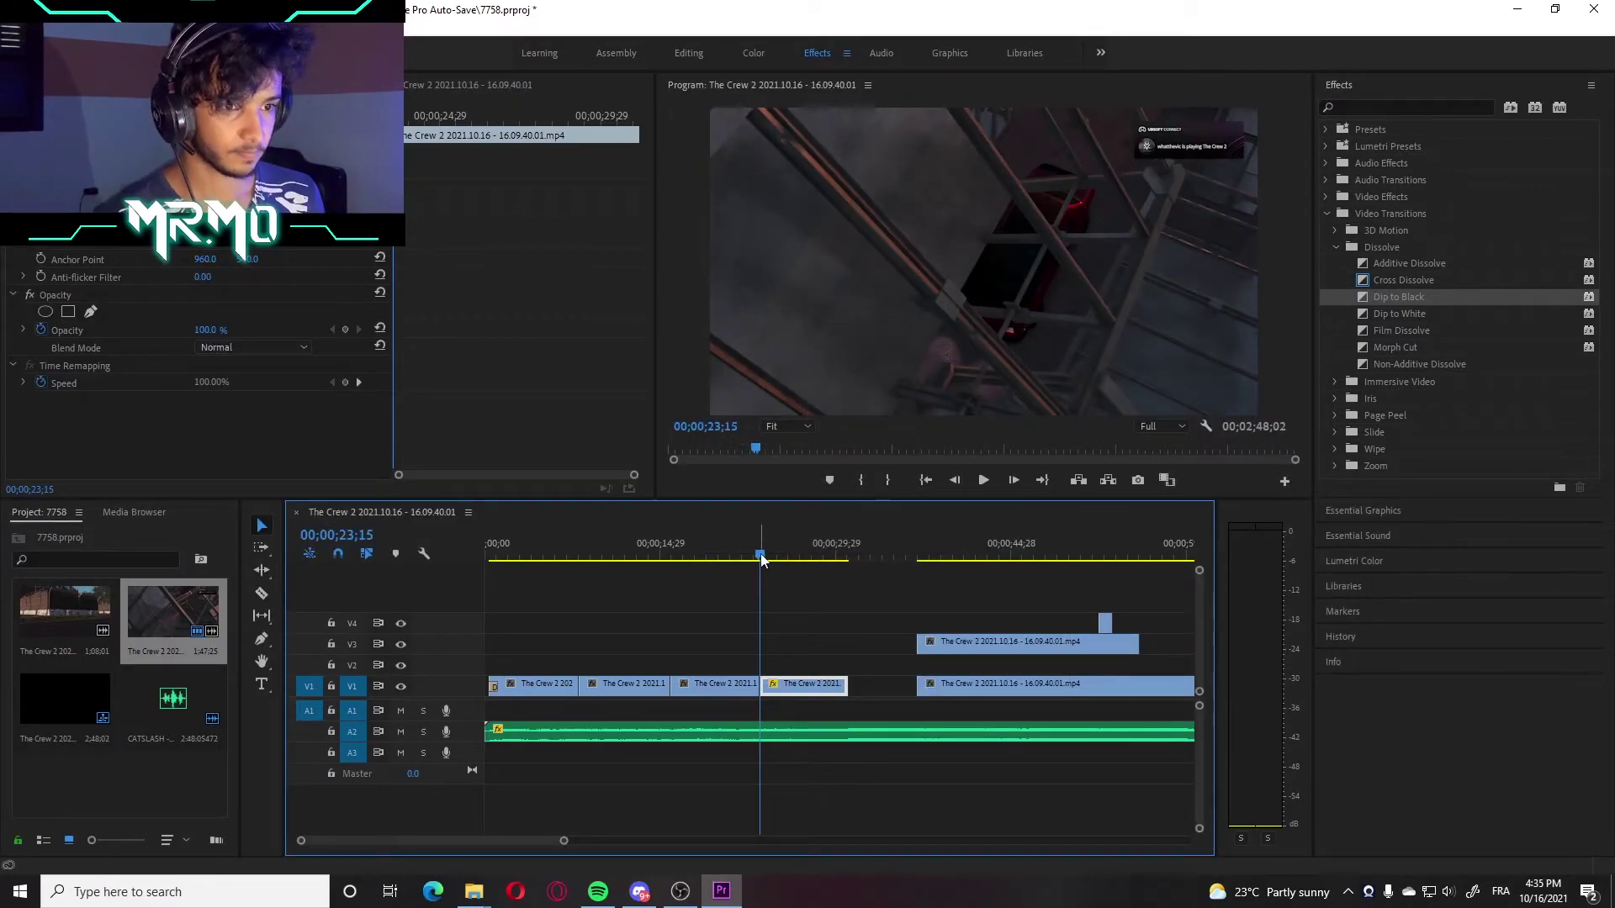
Play back V1 from 00;00;15;20 to check the third shot and its reversed copy against the music
left_click_drag(762, 560, 670, 572)
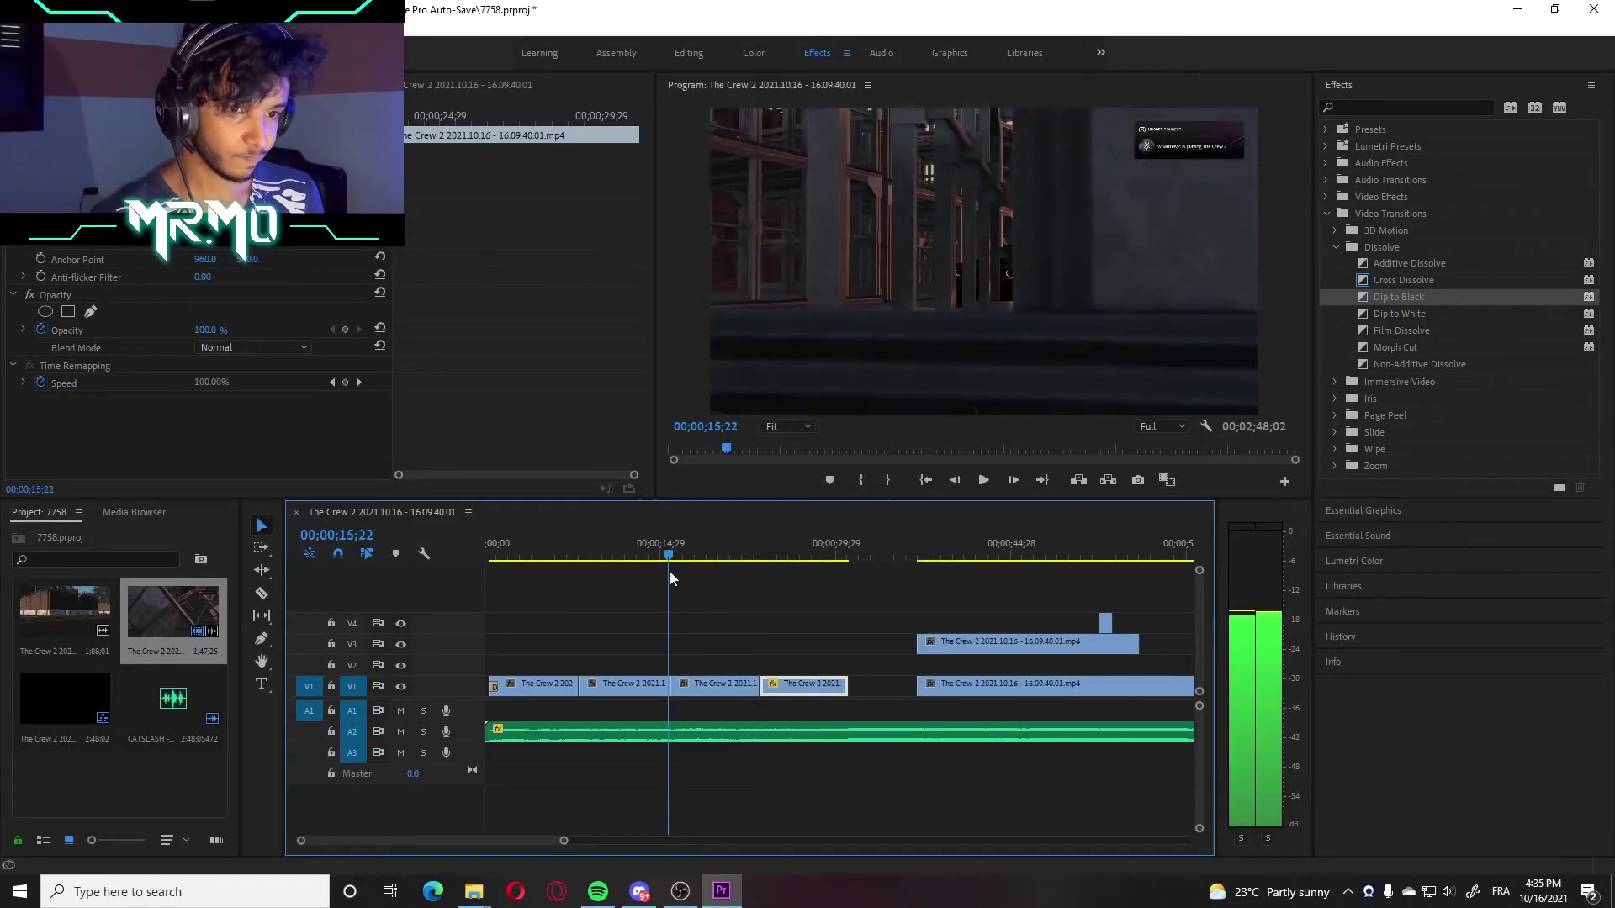
left_click(740, 589)
key("Left")
key("Left")
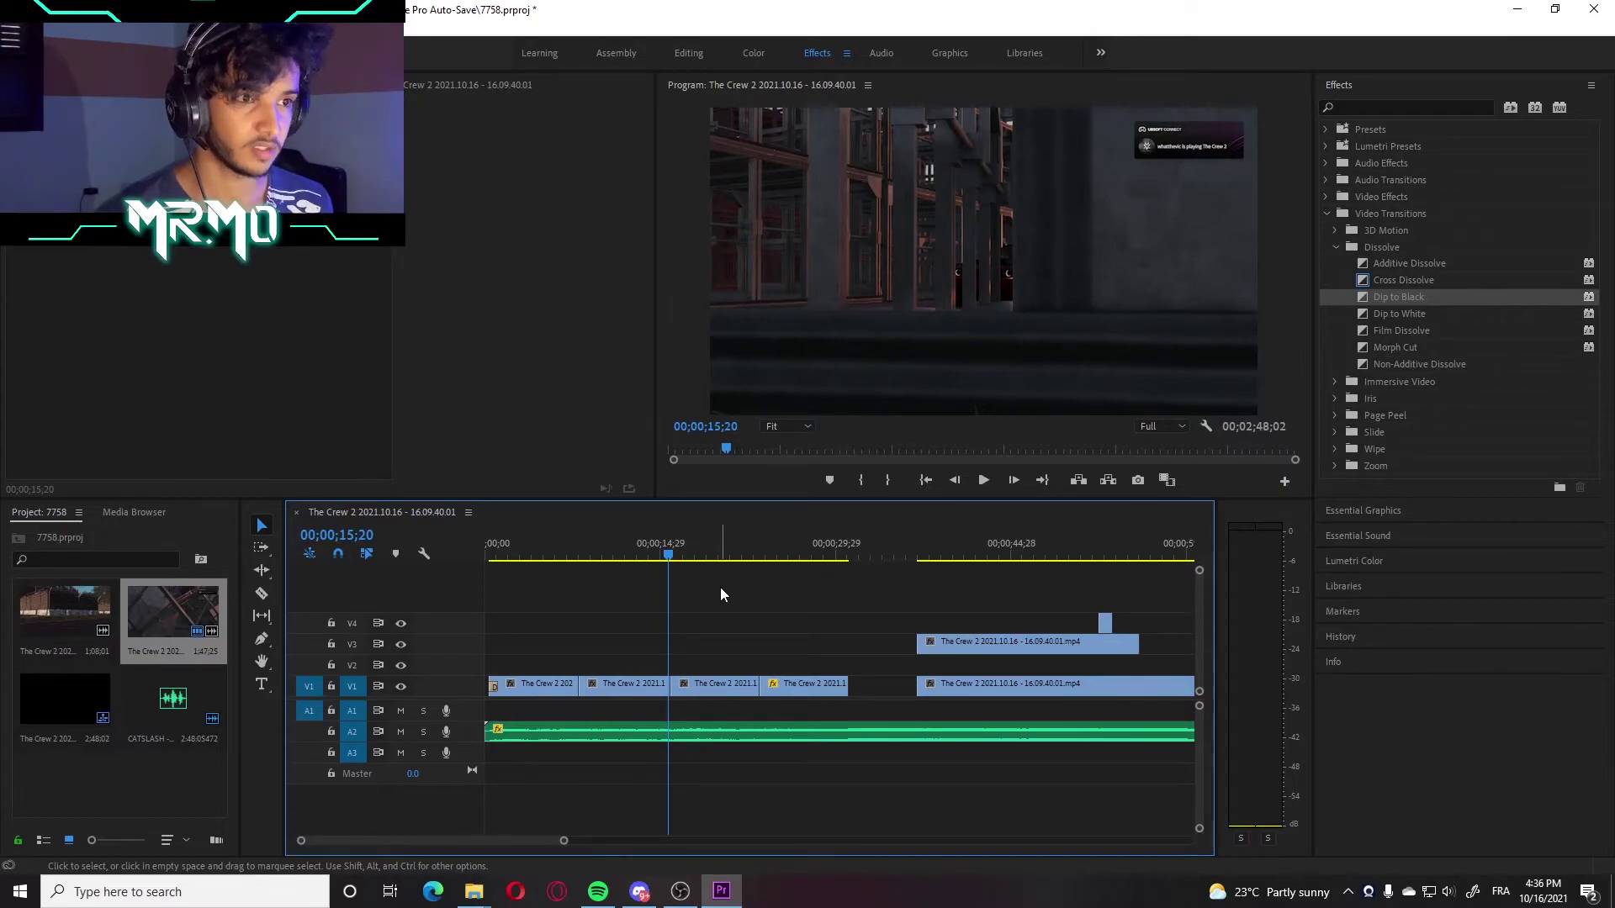
key("space")
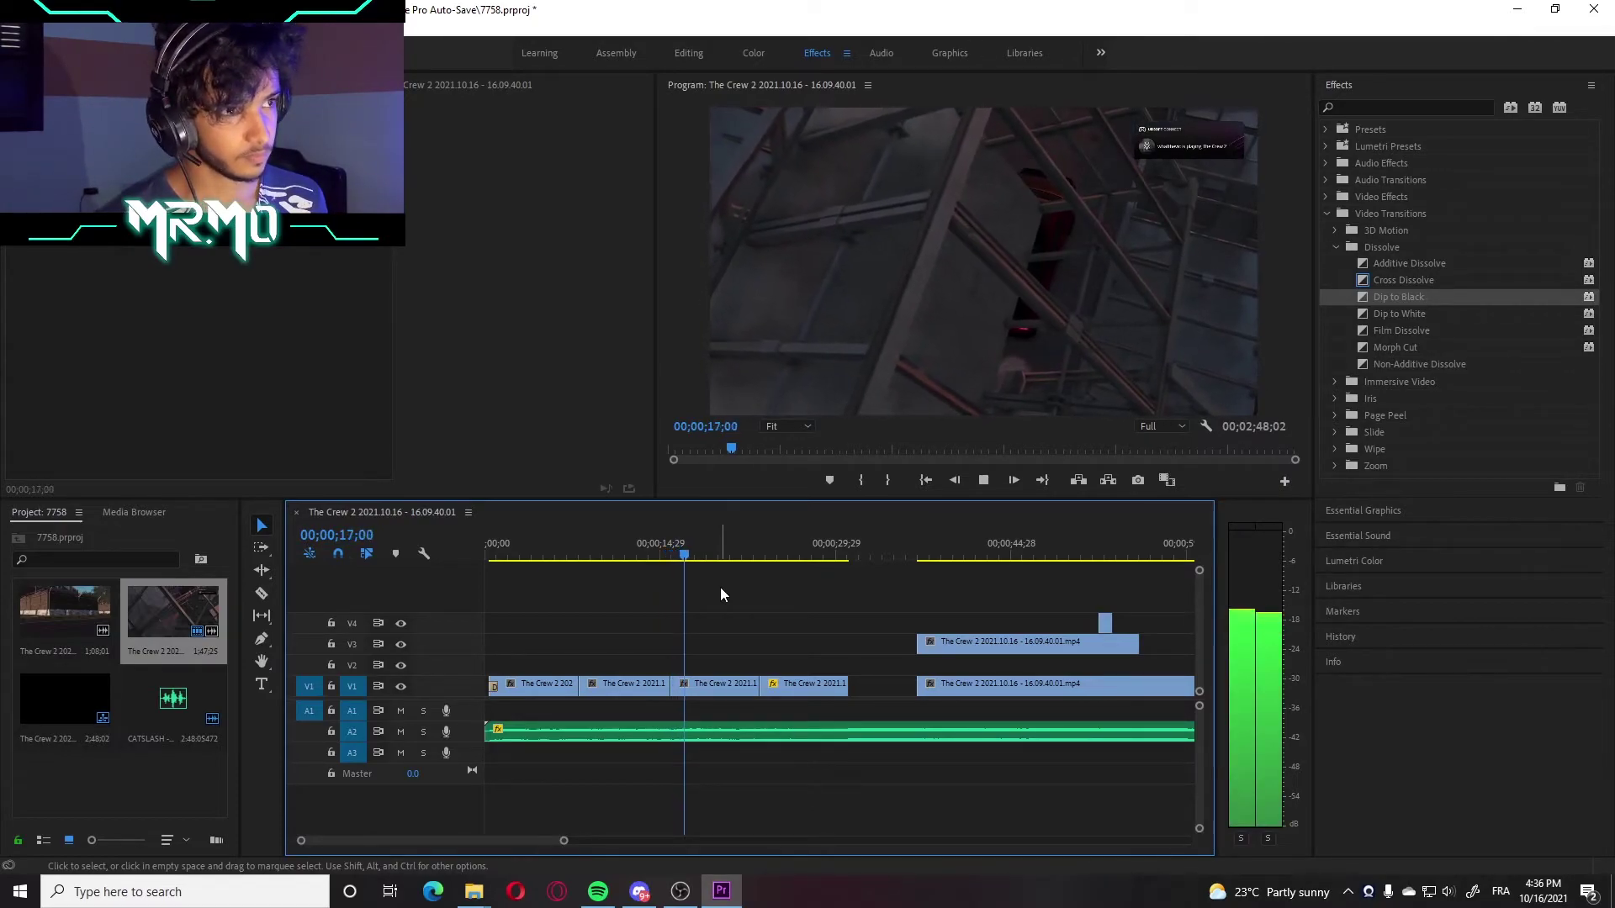